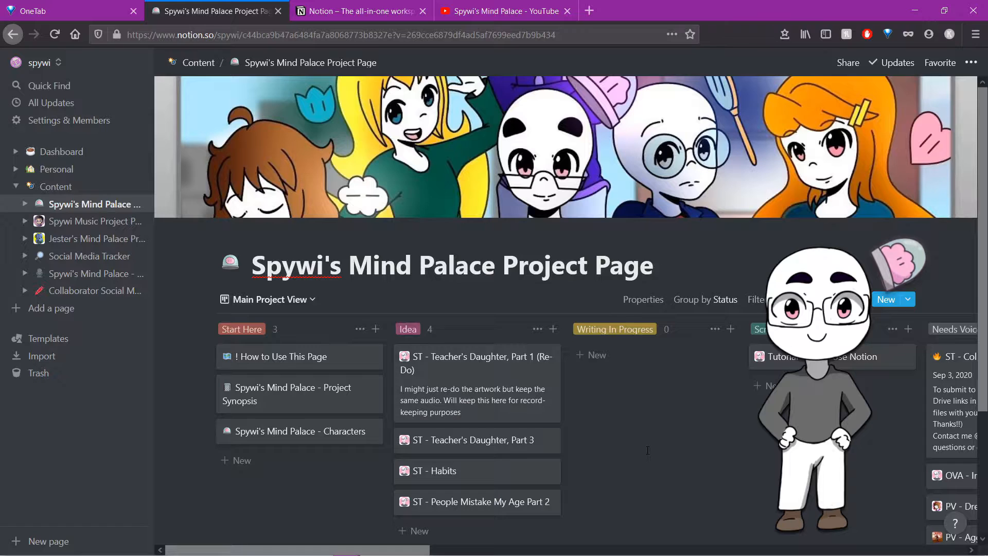
Step: Examine the project board's status columns from Start Here through Published and the cards in each
scroll(648, 450, right, 10)
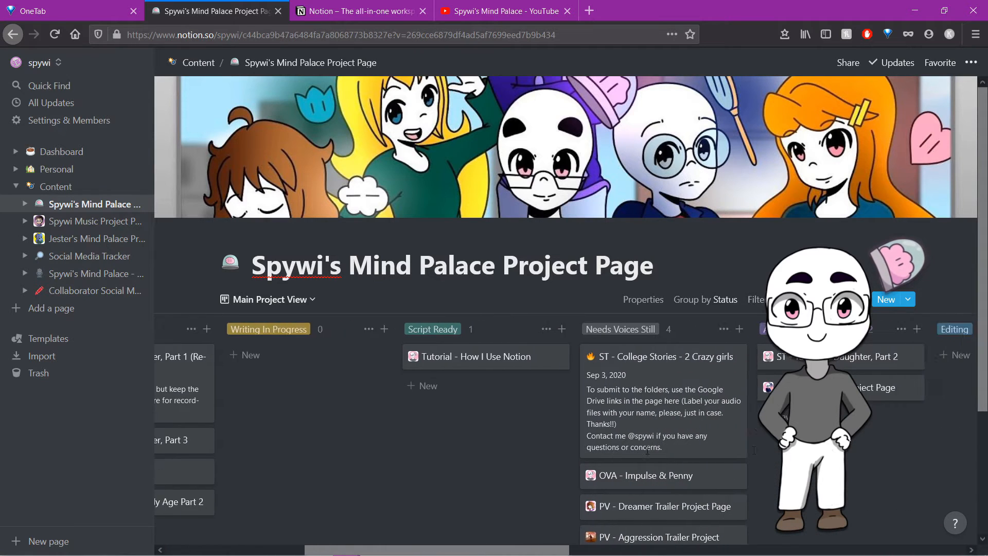
scroll(647, 451, right, 4)
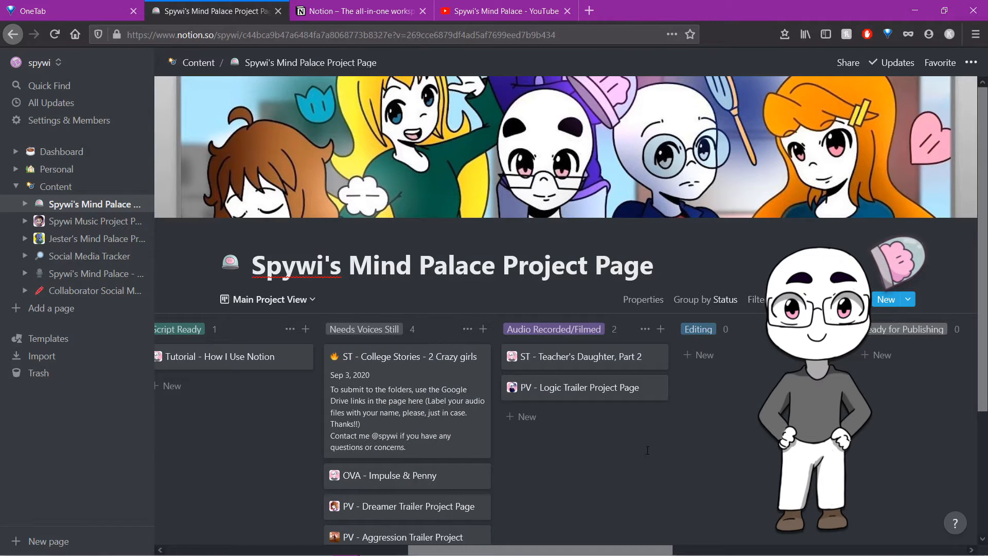
scroll(647, 450, right, 8)
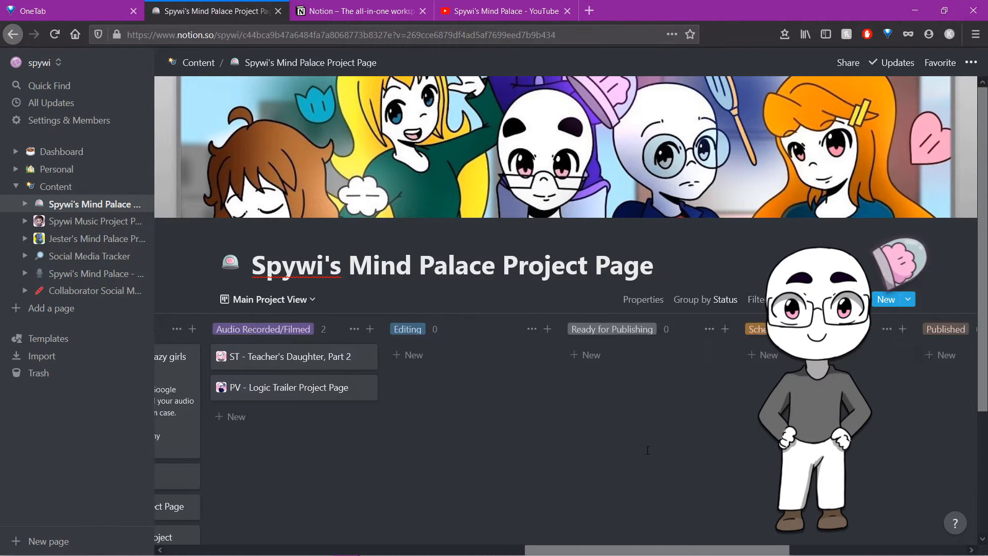
scroll(648, 450, right, 6)
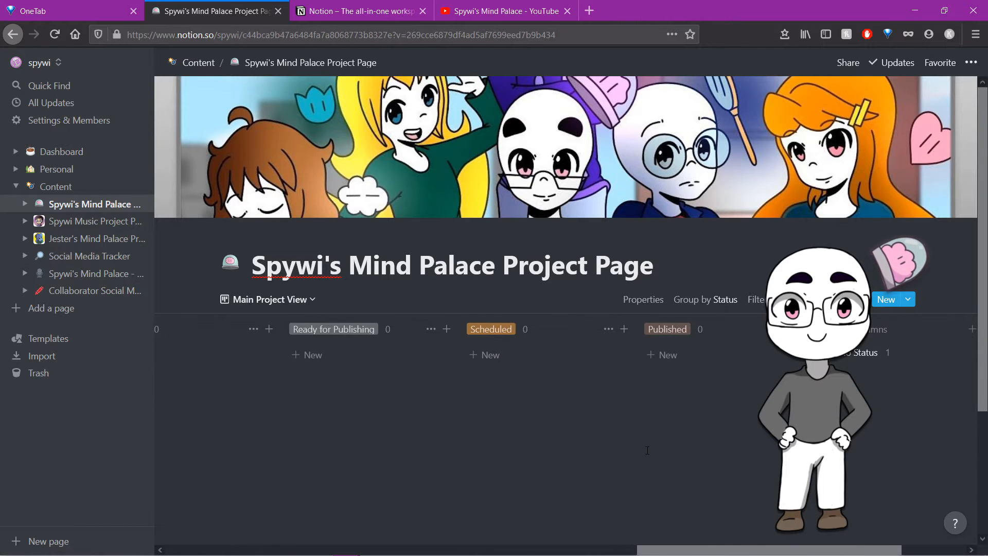
scroll(647, 450, left, 20)
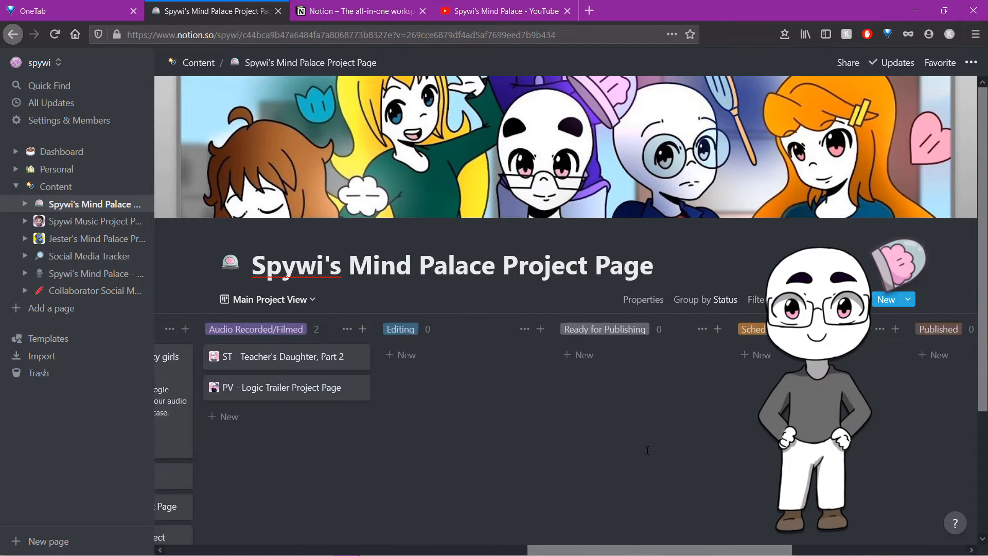
scroll(647, 450, left, 20)
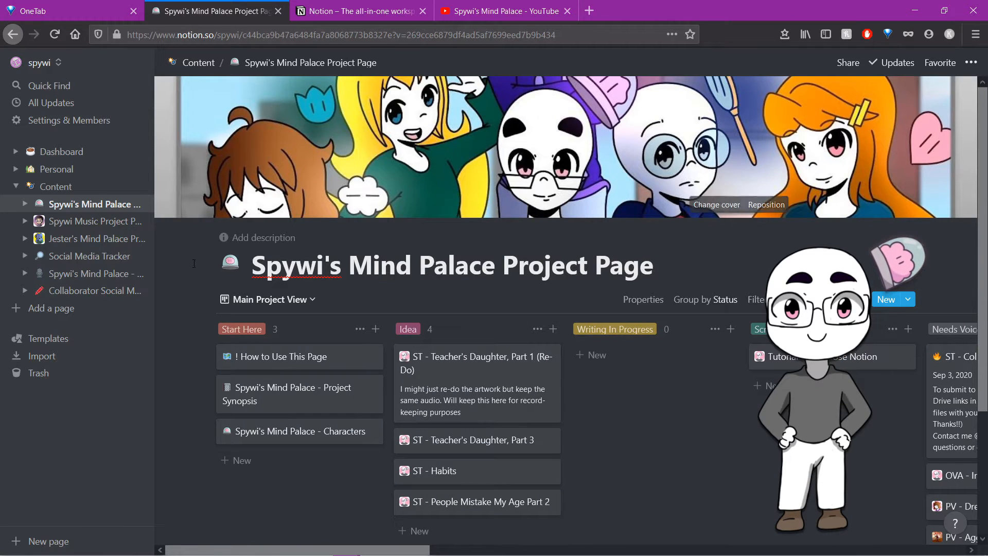
scroll(184, 297, down, 1)
scroll(183, 297, down, 2)
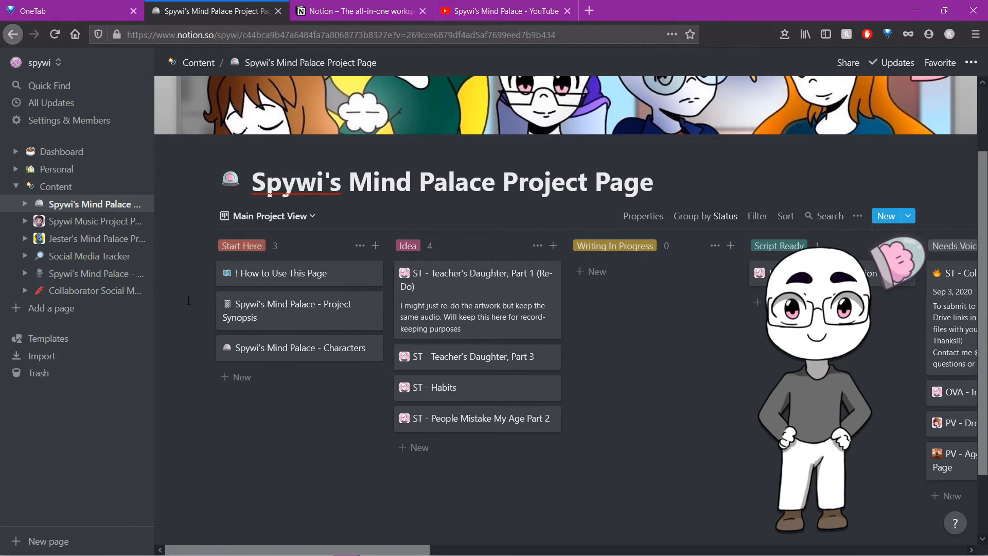
scroll(191, 303, down, 2)
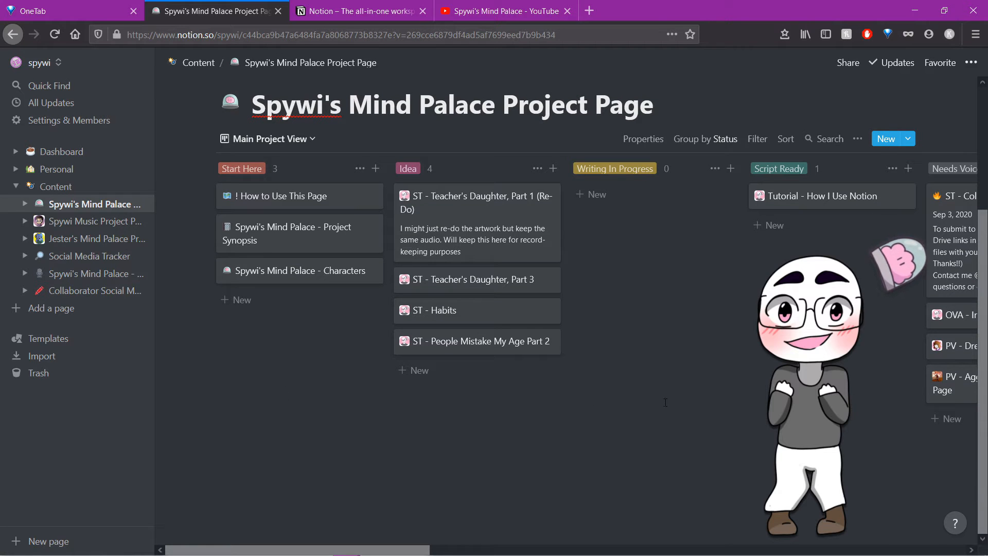
scroll(665, 402, right, 5)
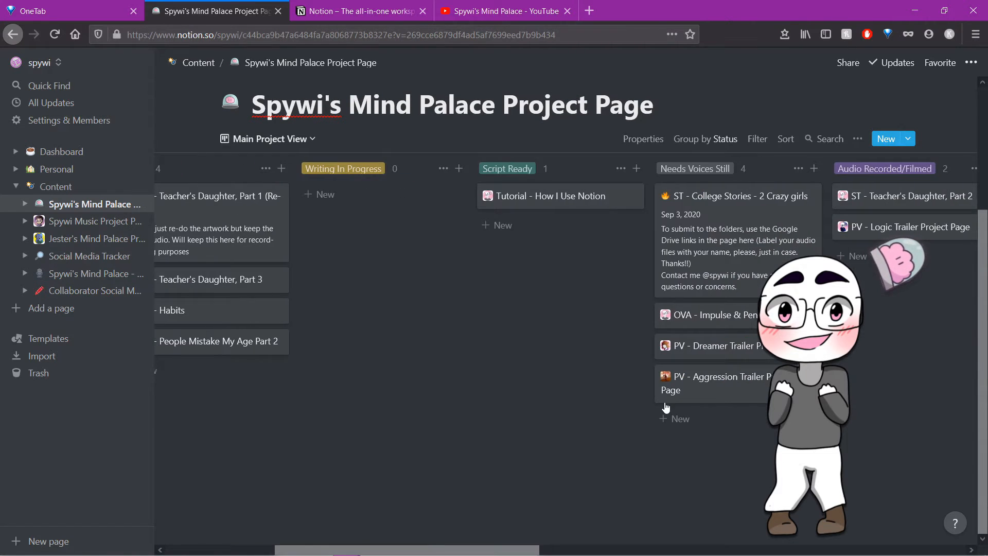
scroll(666, 407, right, 5)
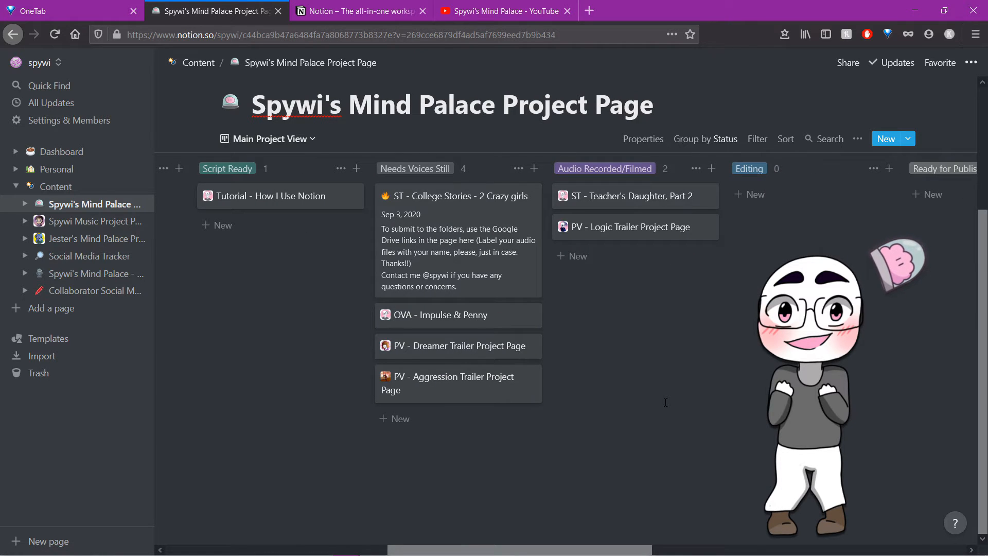
scroll(665, 402, right, 8)
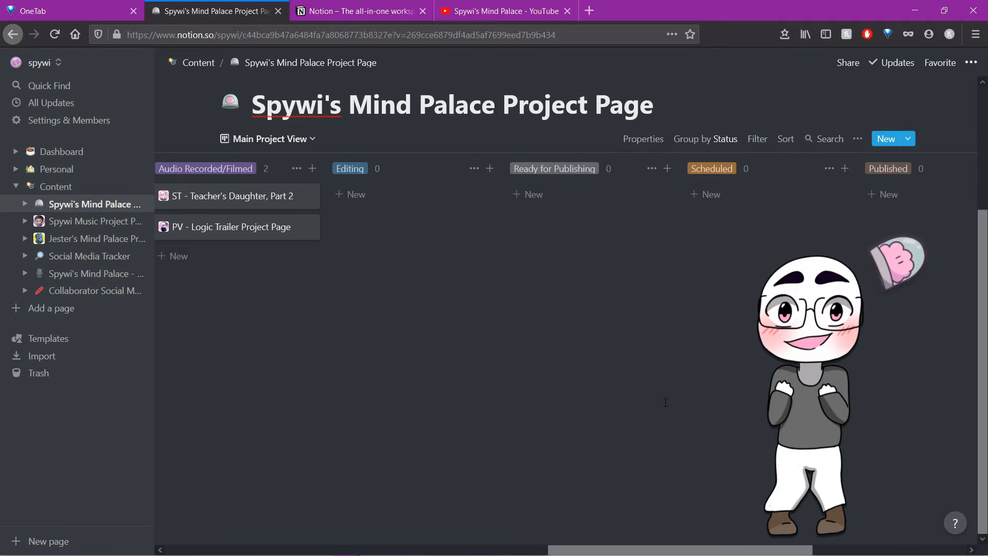
scroll(665, 402, right, 3)
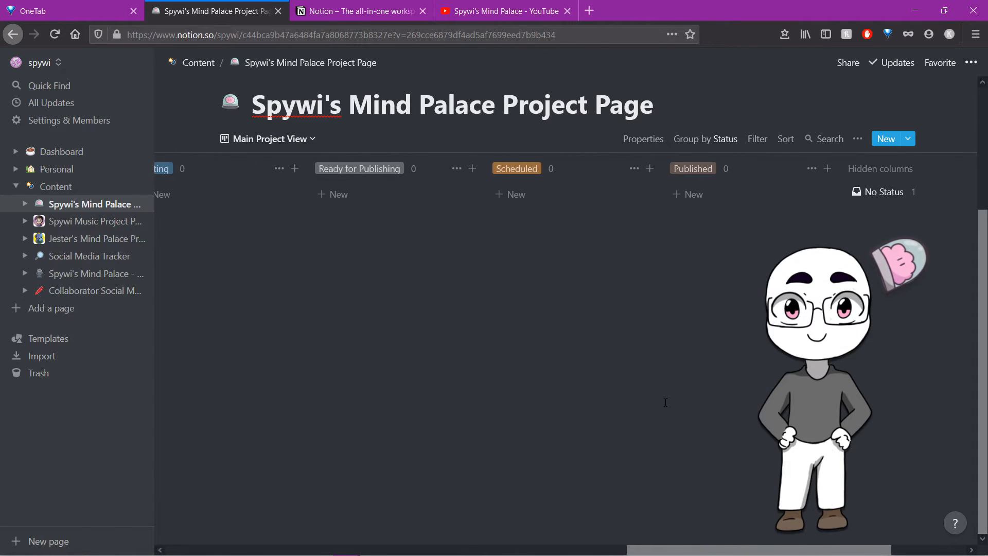
scroll(665, 402, left, 13)
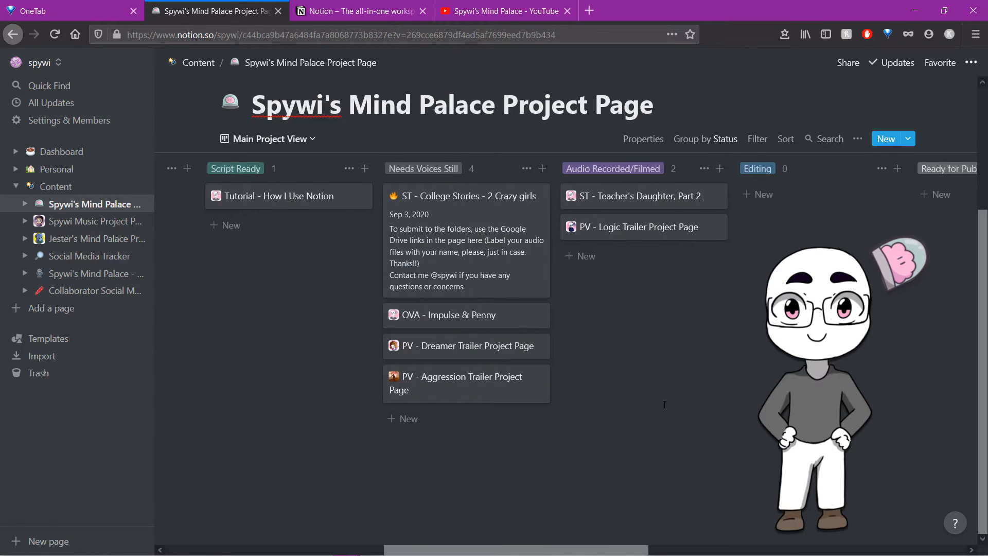
scroll(665, 404, left, 12)
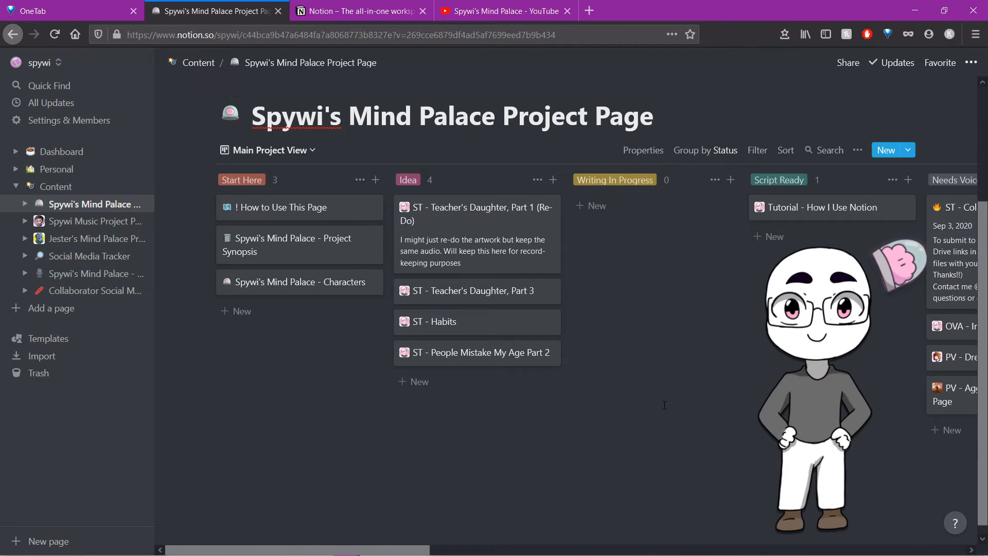
scroll(664, 404, up, 3)
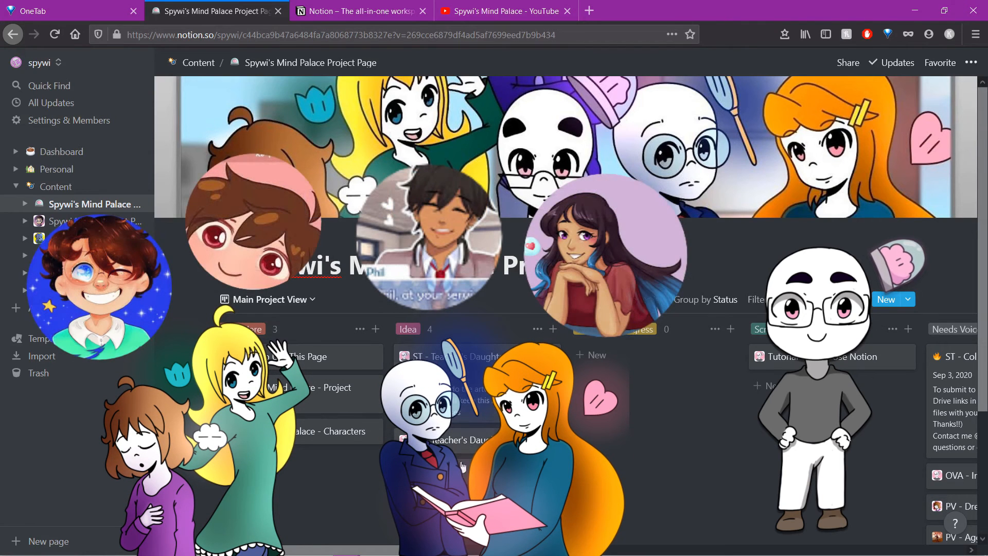
Step: Try moving a card out of the Idea column to another status column and back into Idea
drag(517, 417, 733, 374)
drag(811, 382, 471, 486)
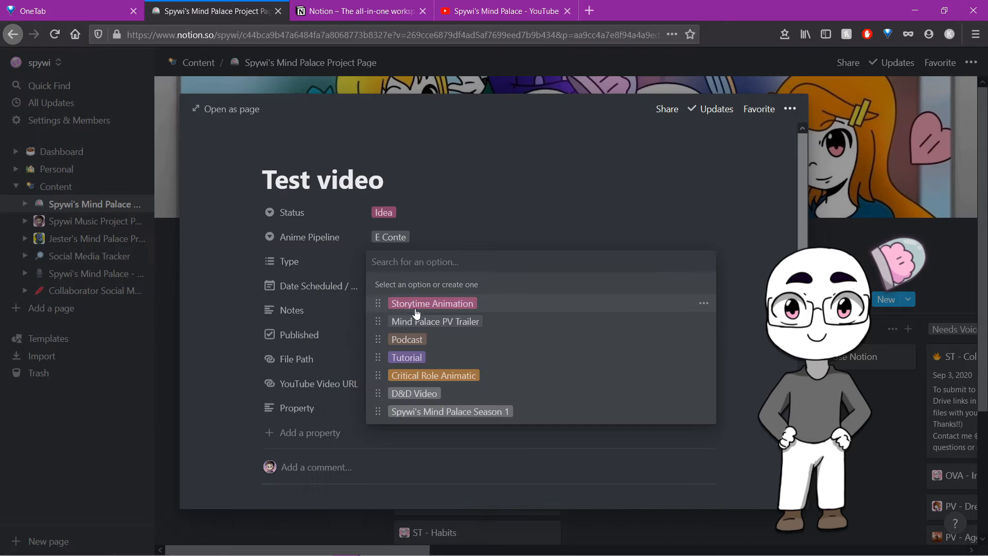
Step: Try setting the Test video page's Type to Storytime Animation, and undo the page's title and property entries
click(472, 243)
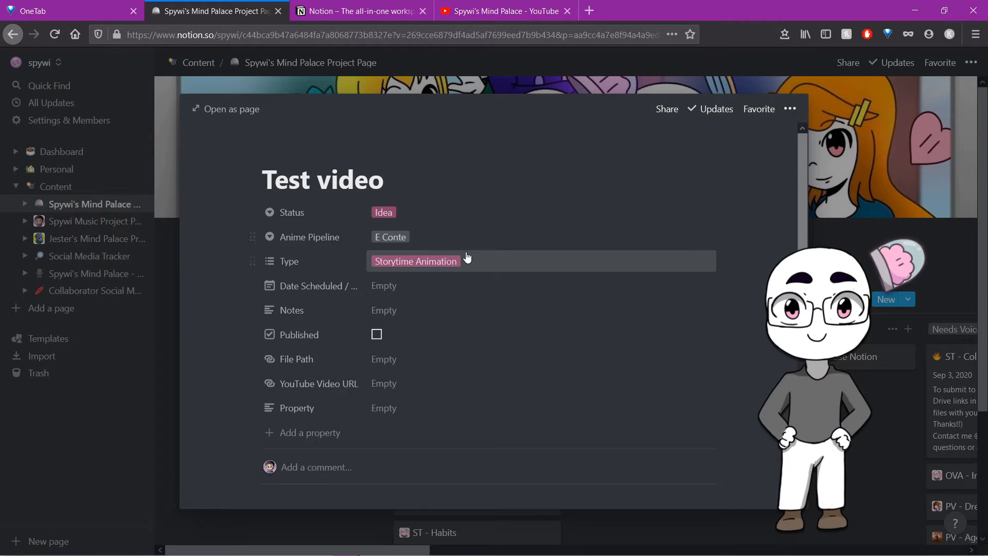
key(ctrl+z)
key(ctrl+z)
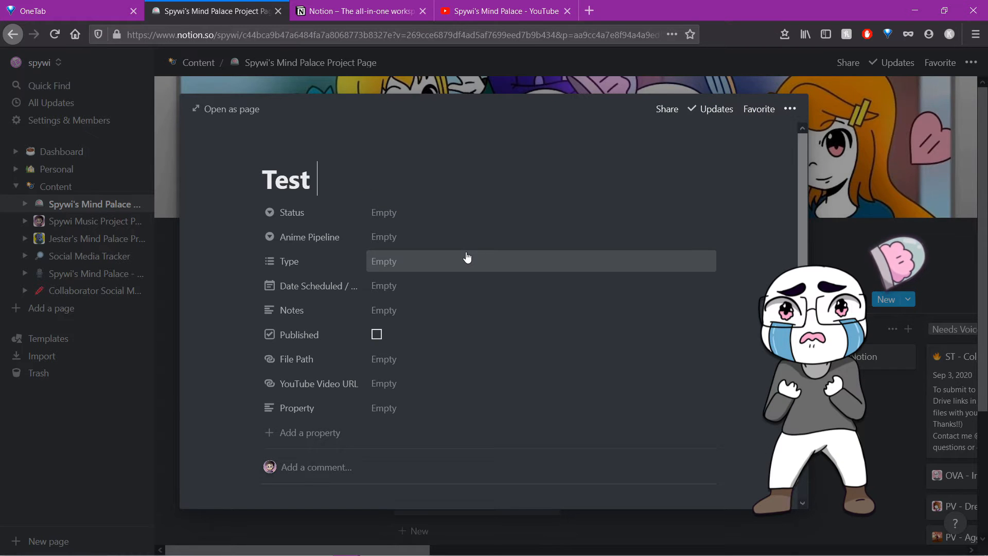
key(ctrl+z)
Step: Apply the [Spywi's Mind Palace Template] to the new Idea page and title it Test Template Video
scroll(468, 257, down, 5)
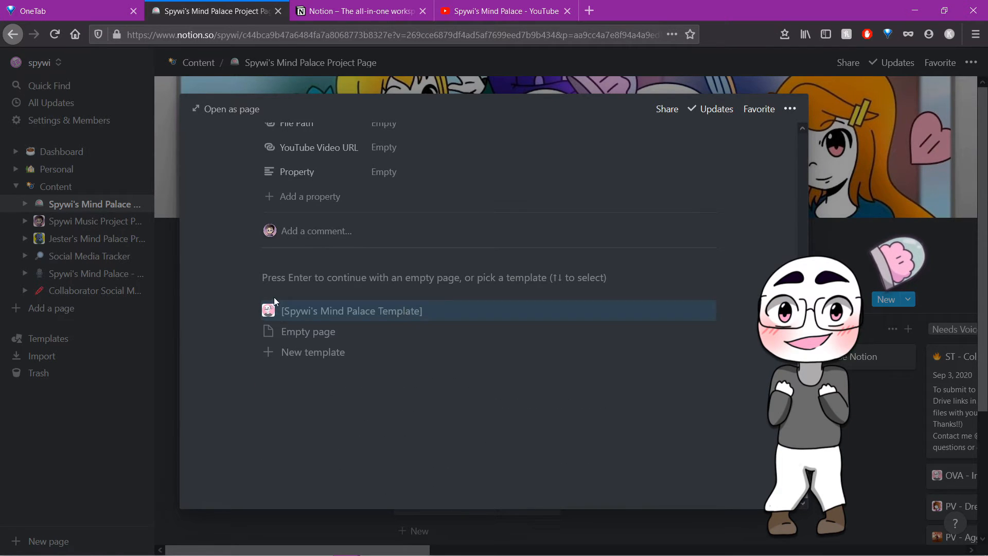
click(390, 318)
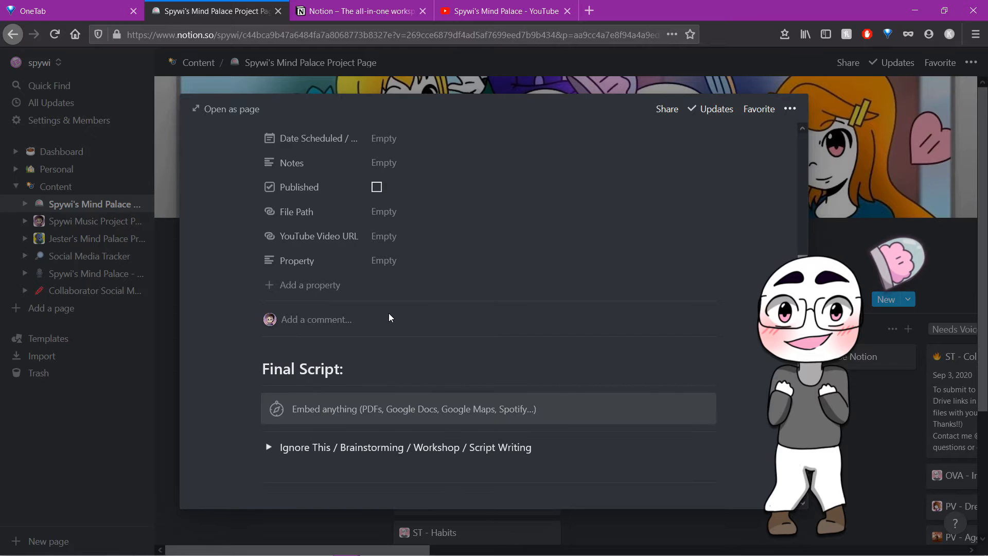
scroll(389, 319, down, 2)
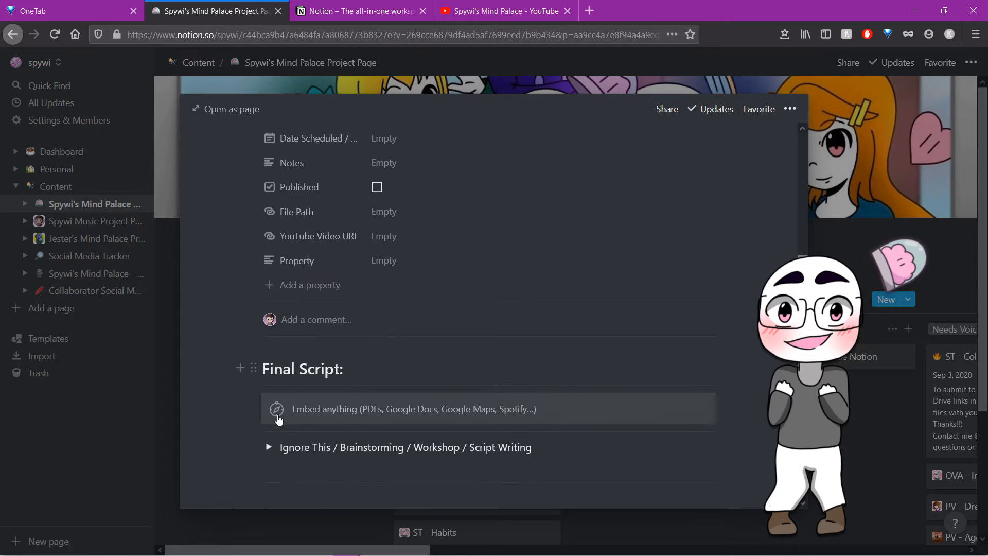
scroll(292, 390, up, 3)
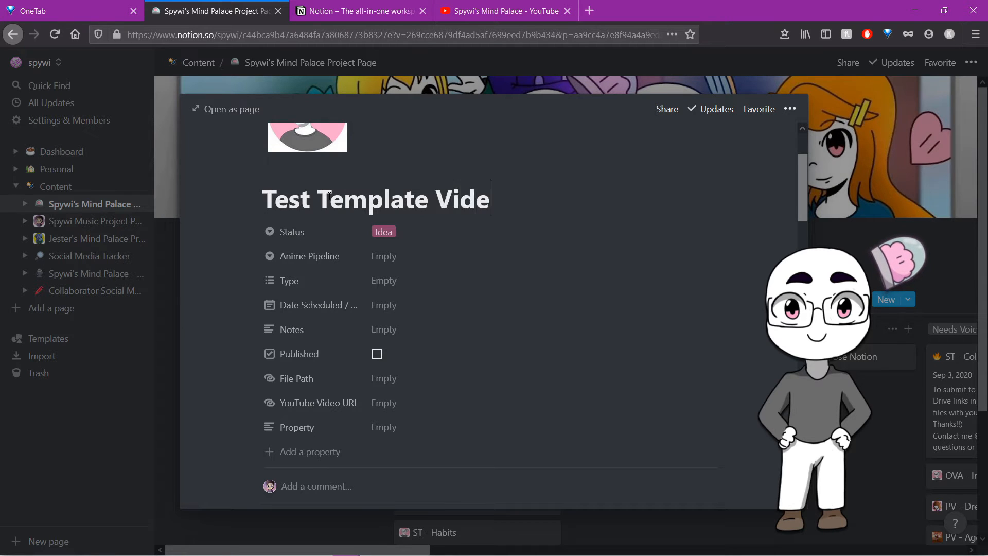
Step: Set the page's Anime Pipeline to Script and its Type to Storytime Animation
click(380, 256)
click(392, 298)
click(397, 284)
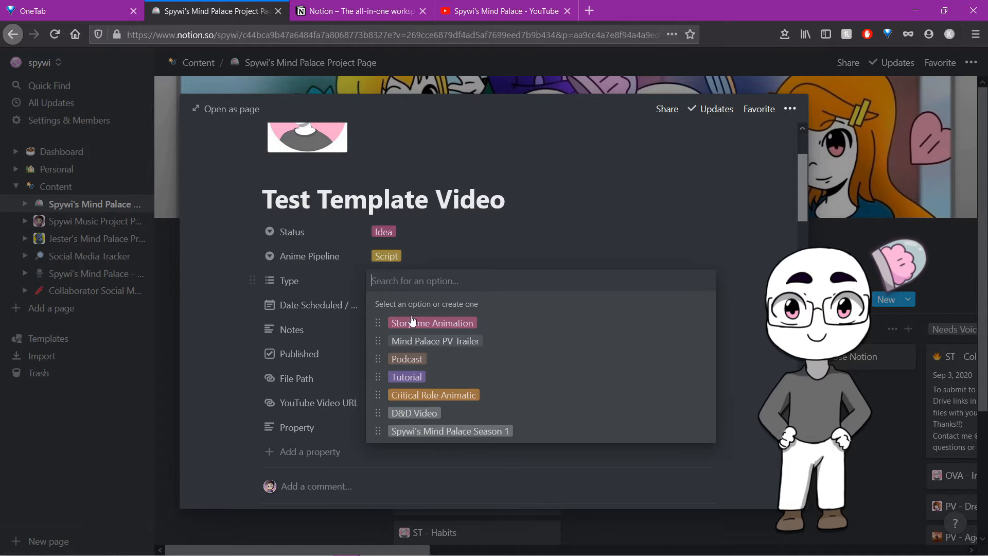
click(414, 325)
click(241, 306)
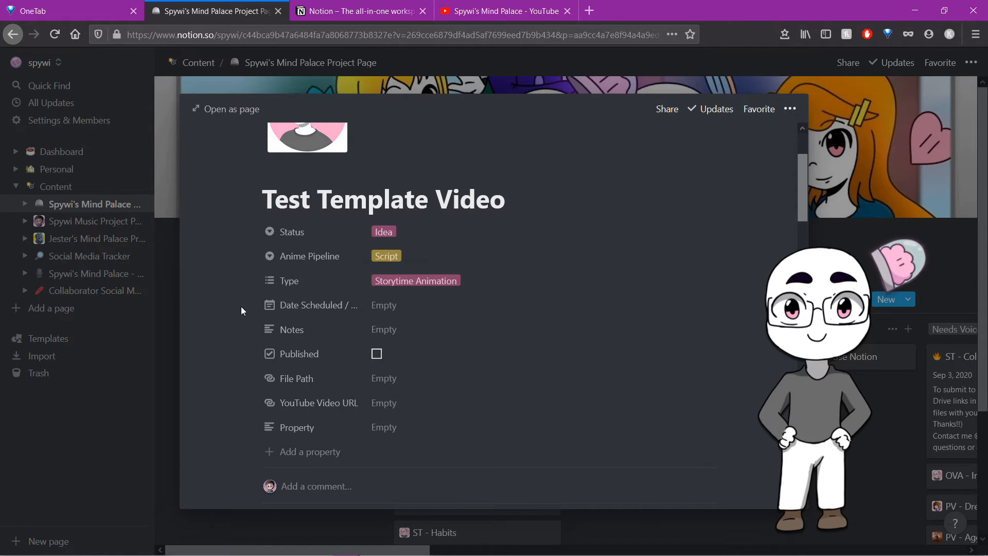
Step: Examine the template's Final Script section, its collapsible brainstorming prompts with Tell the Story, and the Submit Lines Here area
scroll(241, 307, down, 6)
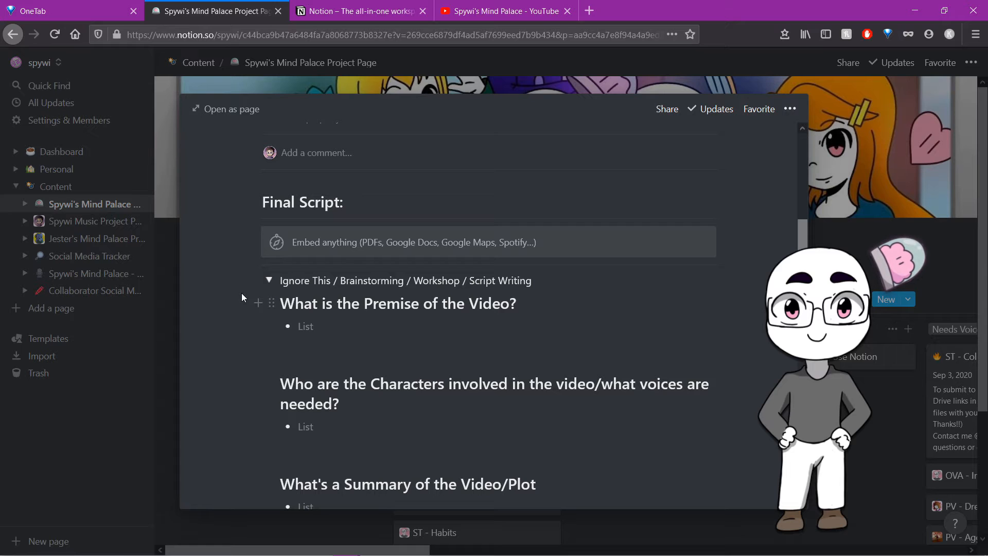
click(268, 281)
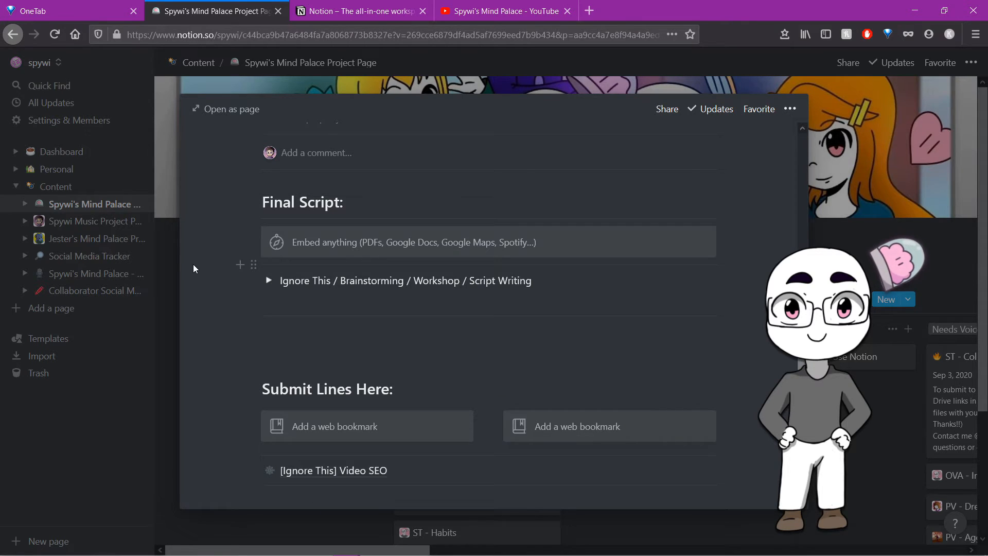
scroll(194, 264, down, 1)
scroll(193, 264, up, 5)
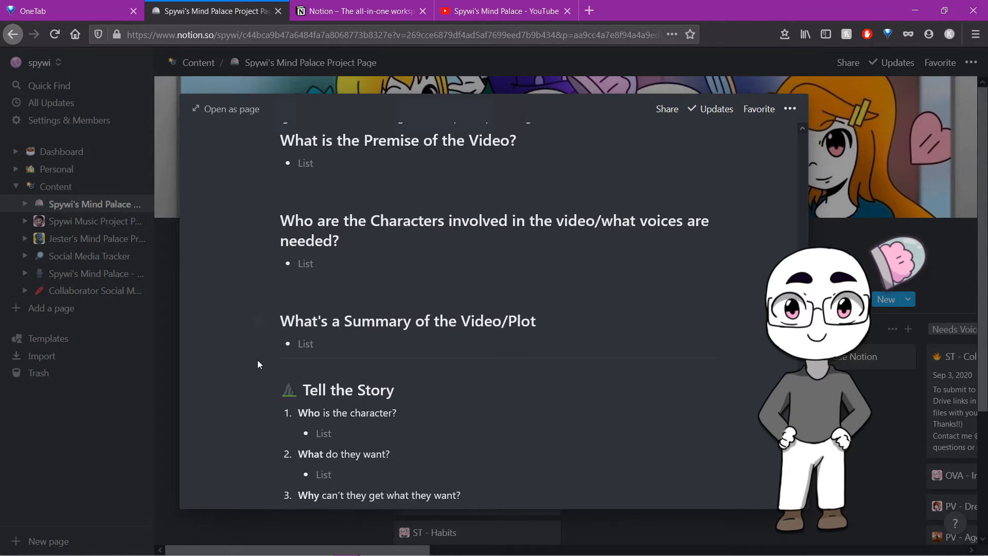
scroll(257, 360, down, 9)
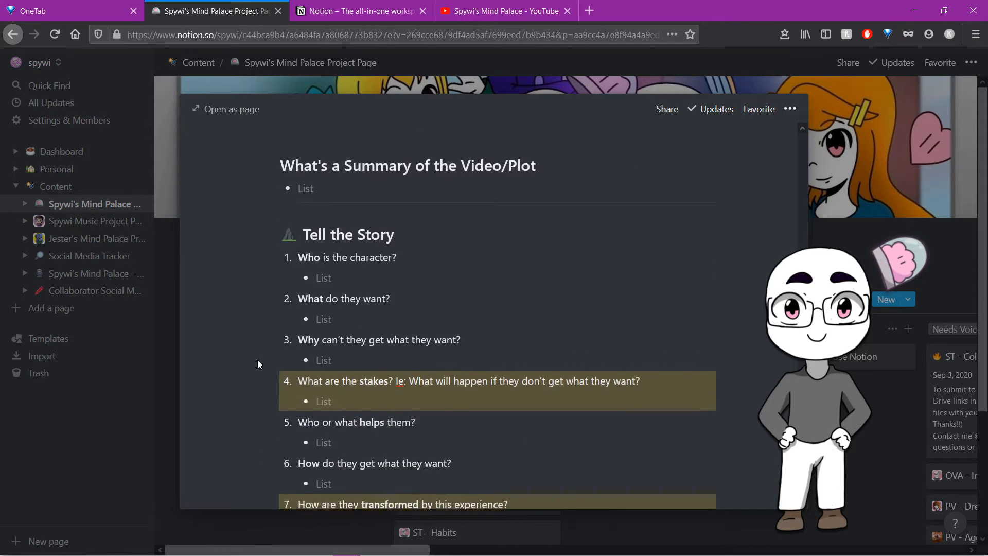
scroll(257, 364, down, 8)
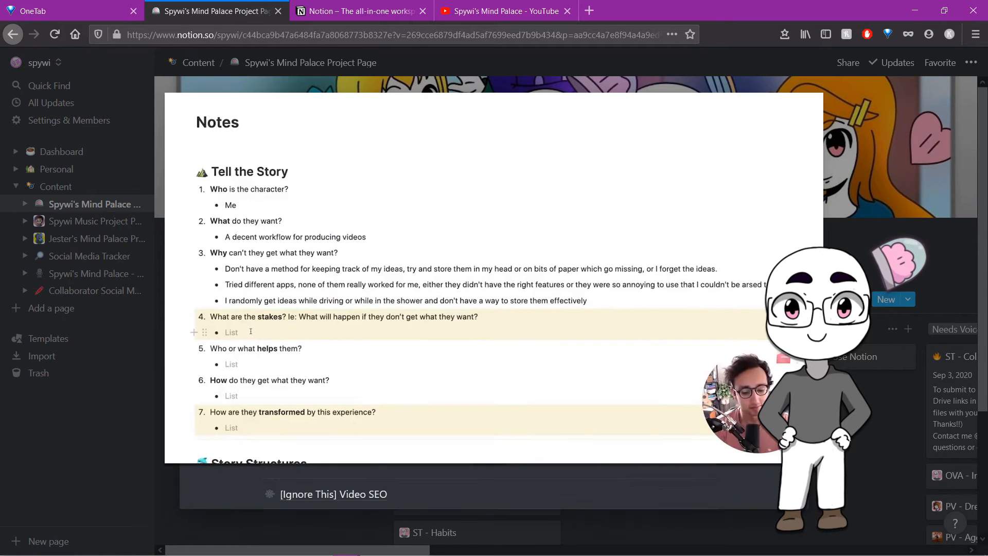
scroll(258, 363, down, 4)
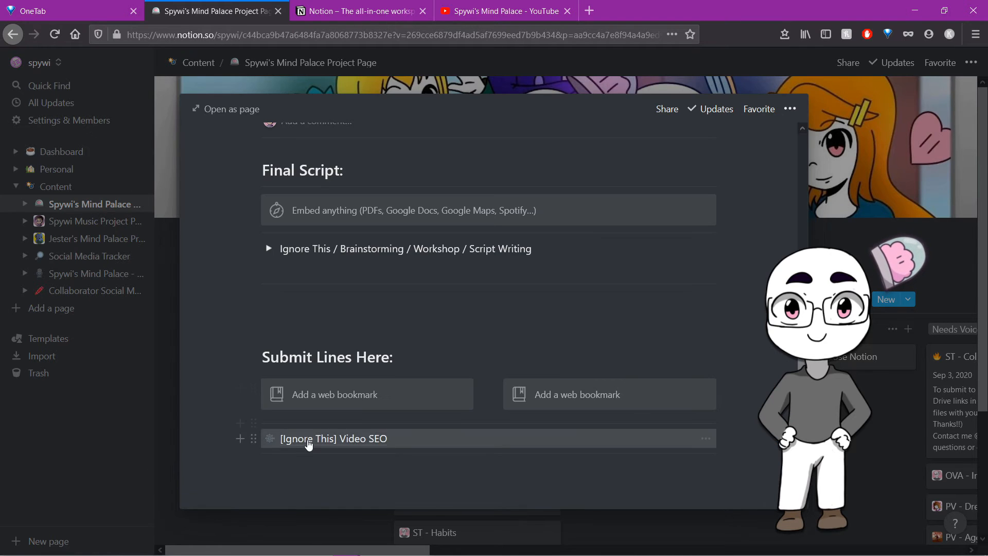
Step: Open the [Ignore This] Video SEO subpage and examine its research checklist, tags and YouTube description boilerplate
click(309, 440)
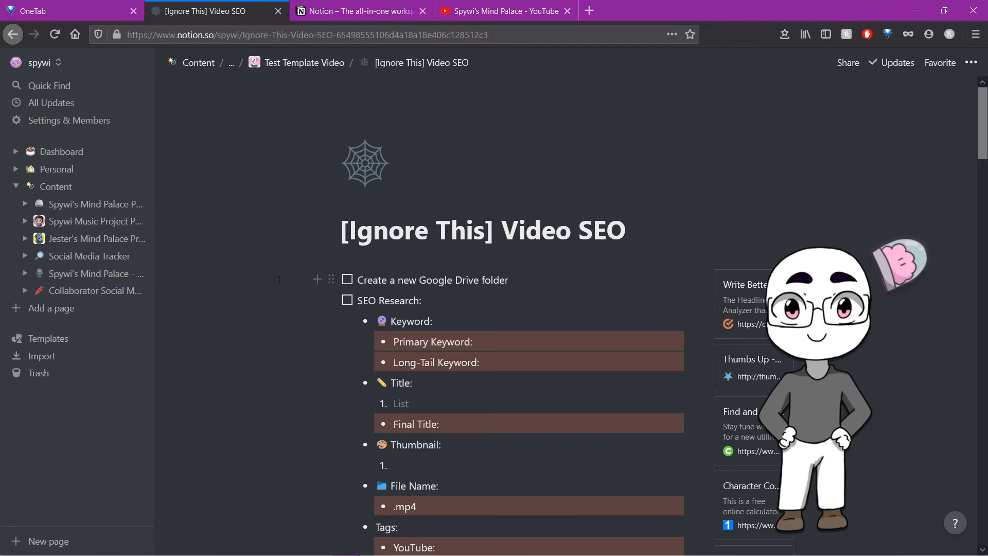
scroll(473, 326, down, 6)
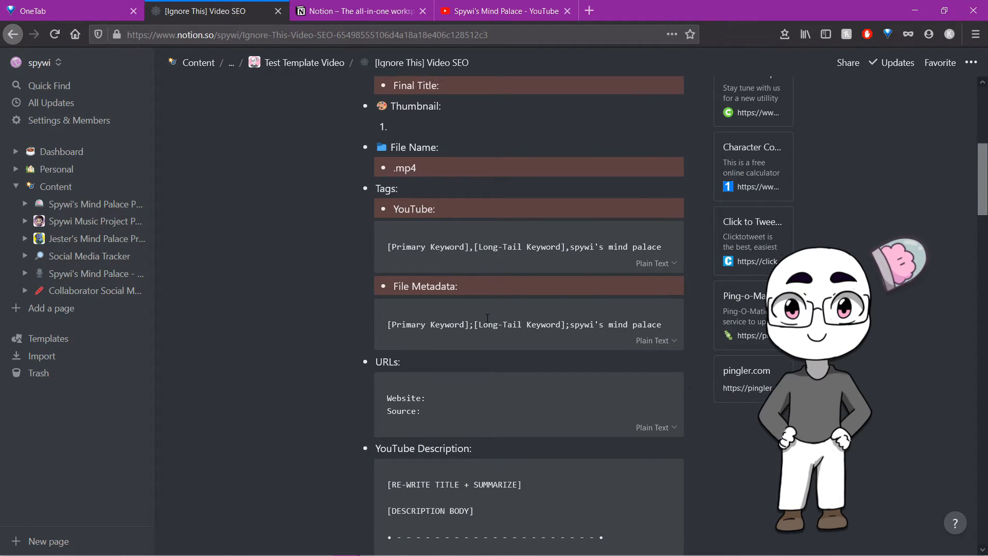
scroll(488, 318, down, 5)
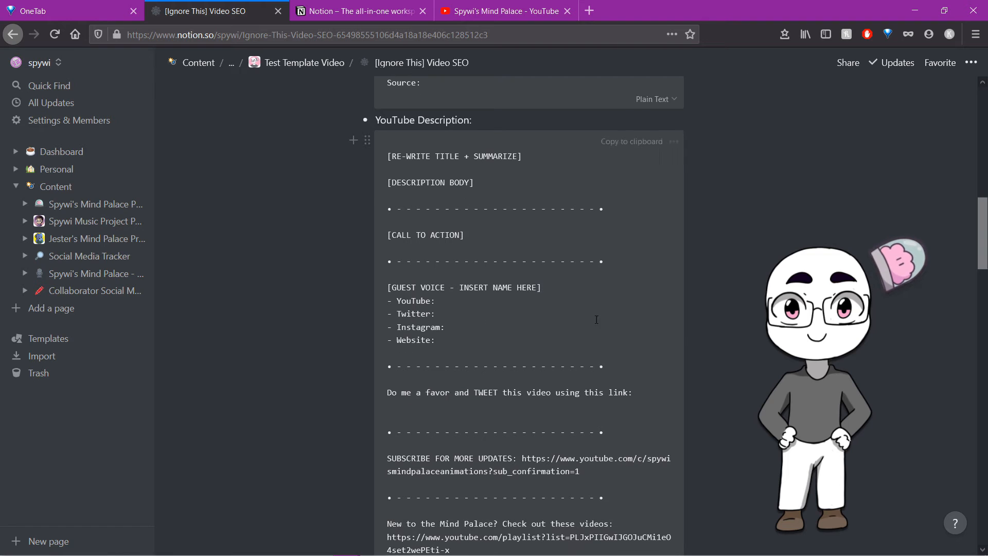
scroll(700, 334, down, 3)
scroll(700, 333, down, 4)
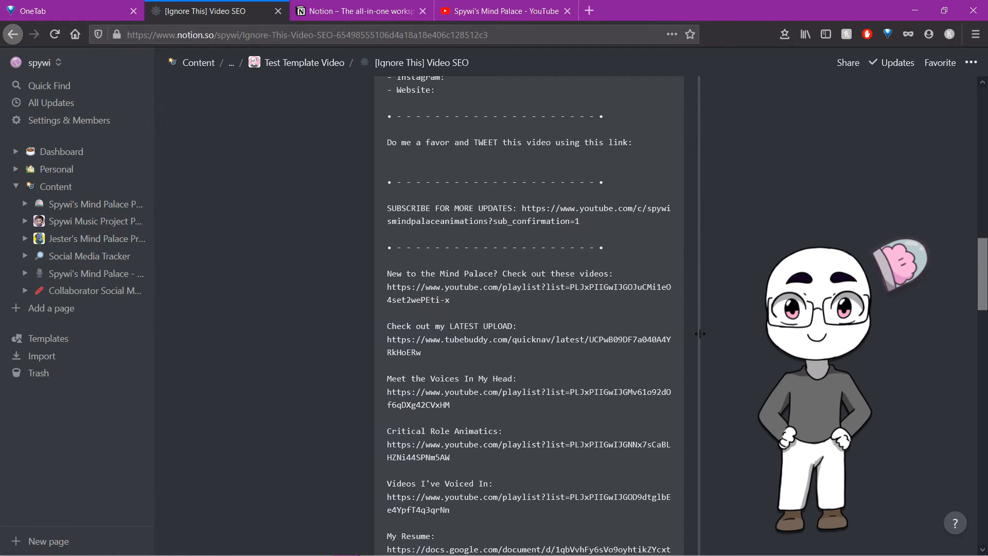
scroll(706, 337, down, 9)
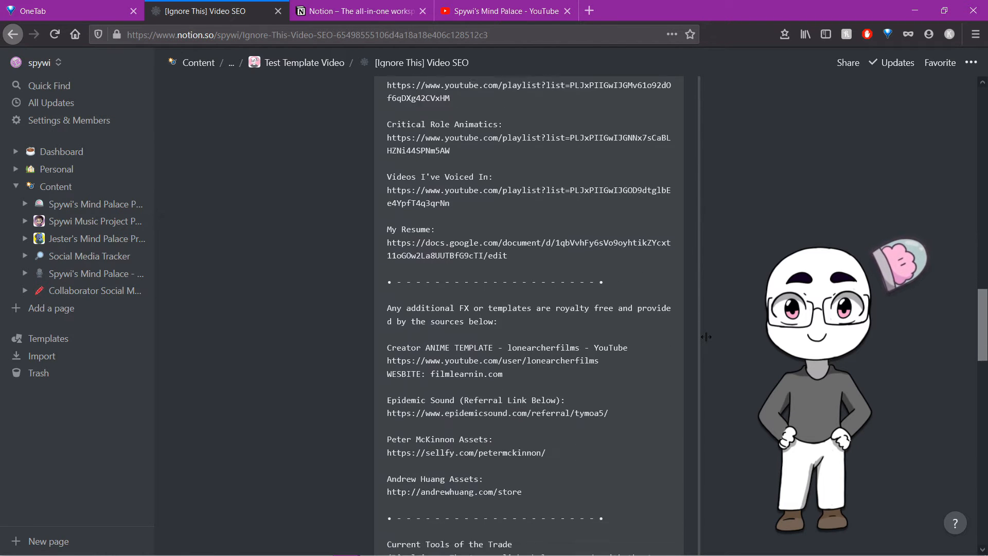
Step: Return from the Video SEO subpage to the Spywi's Mind Palace Project Page board and move Test Template Video to Writing In Progress
scroll(706, 337, down, 9)
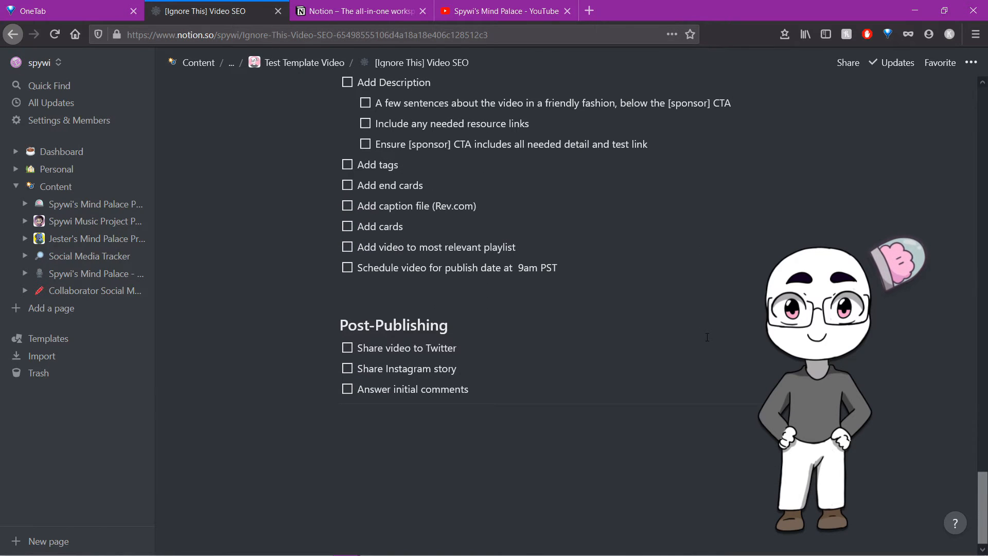
click(304, 63)
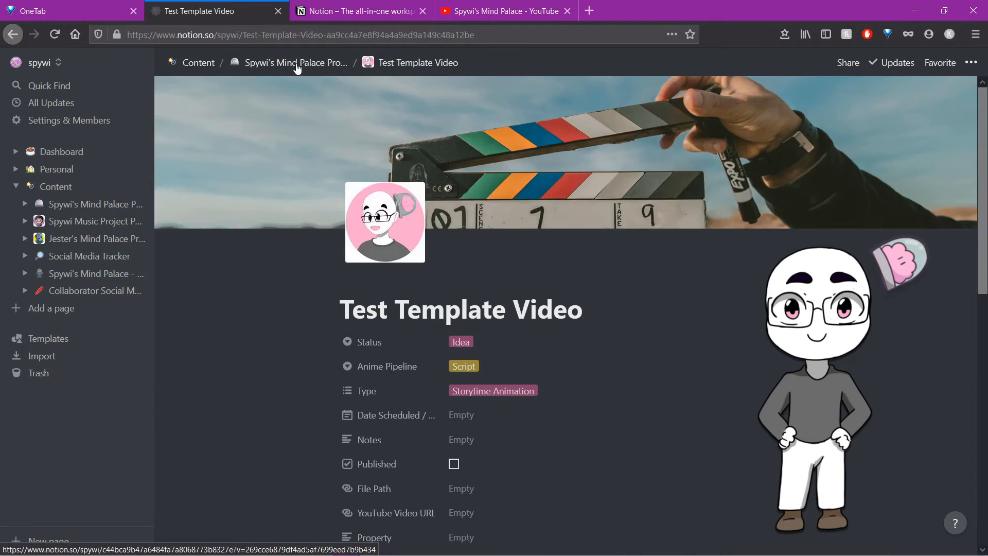
click(282, 63)
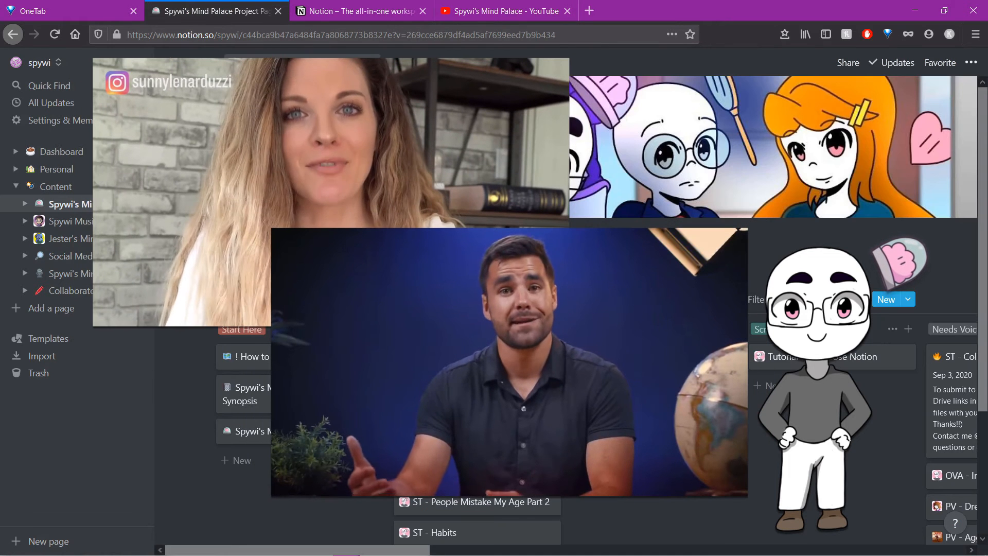
scroll(772, 206, down, 2)
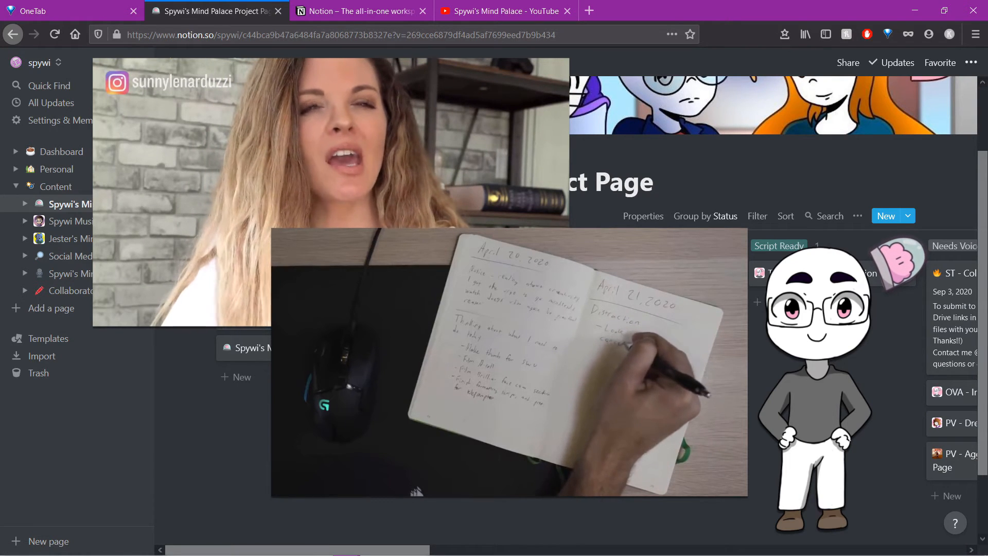
scroll(509, 360, right, 1)
scroll(625, 387, right, 4)
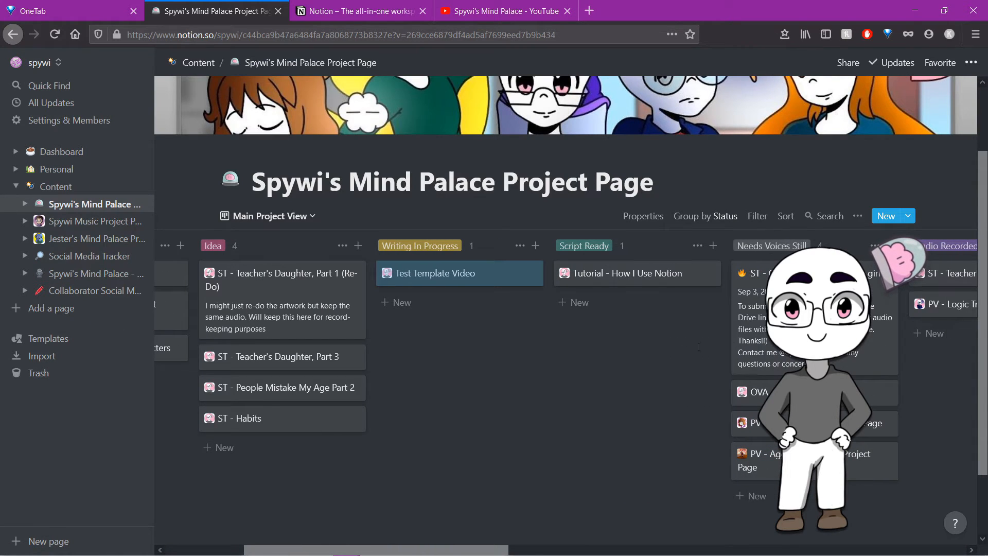
Step: Open the ST - College Stories - 2 Crazy girls card and examine its properties, Final Script link and Submit Lines Here folders
click(747, 335)
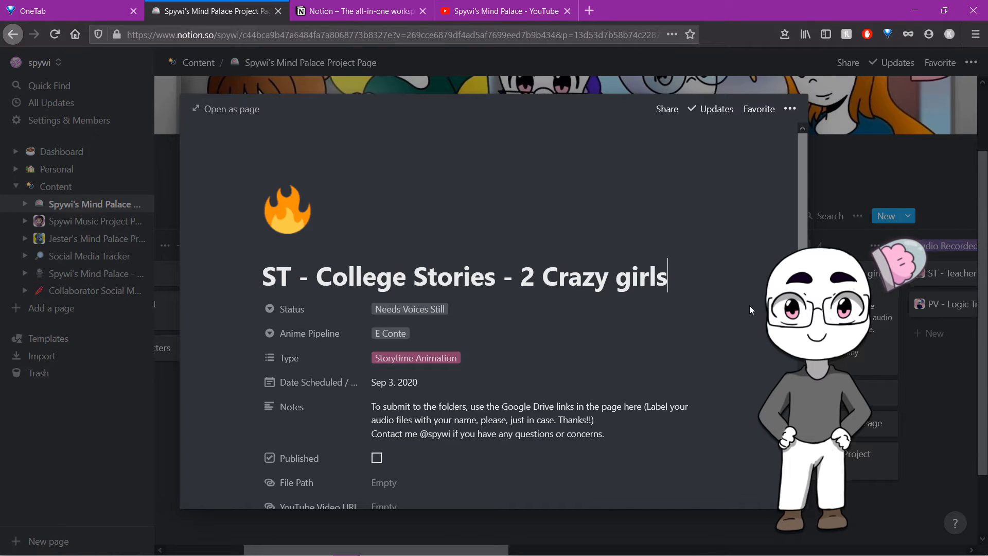
scroll(750, 309, down, 4)
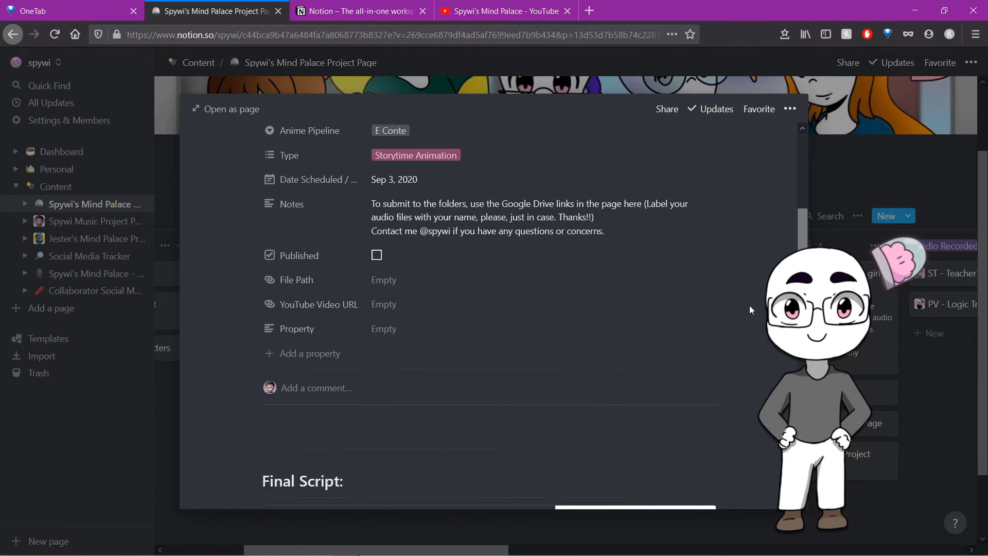
scroll(750, 309, down, 6)
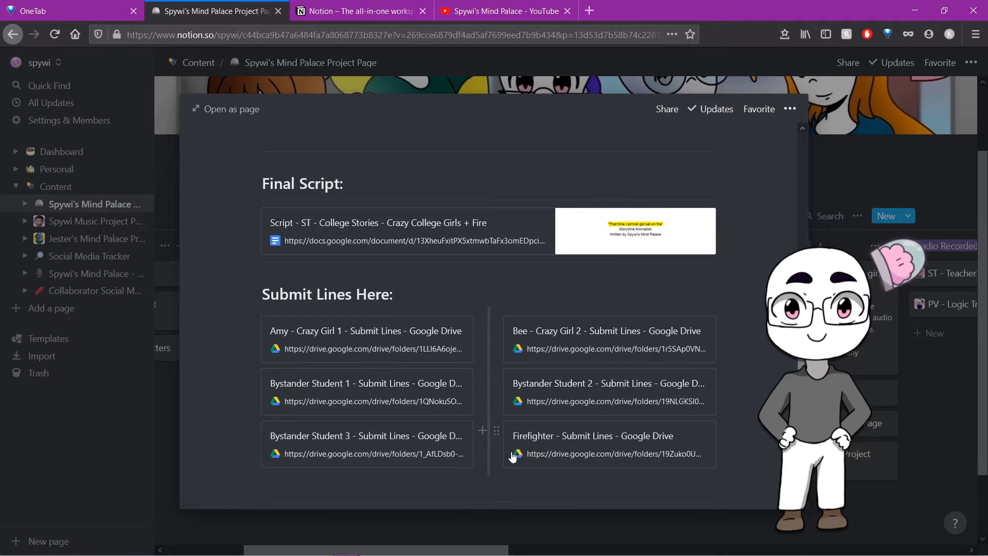
Step: Play fireman.mp3 from the Firefighter - Submit Lines Google Drive folder, and return to the Notion project board
click(557, 451)
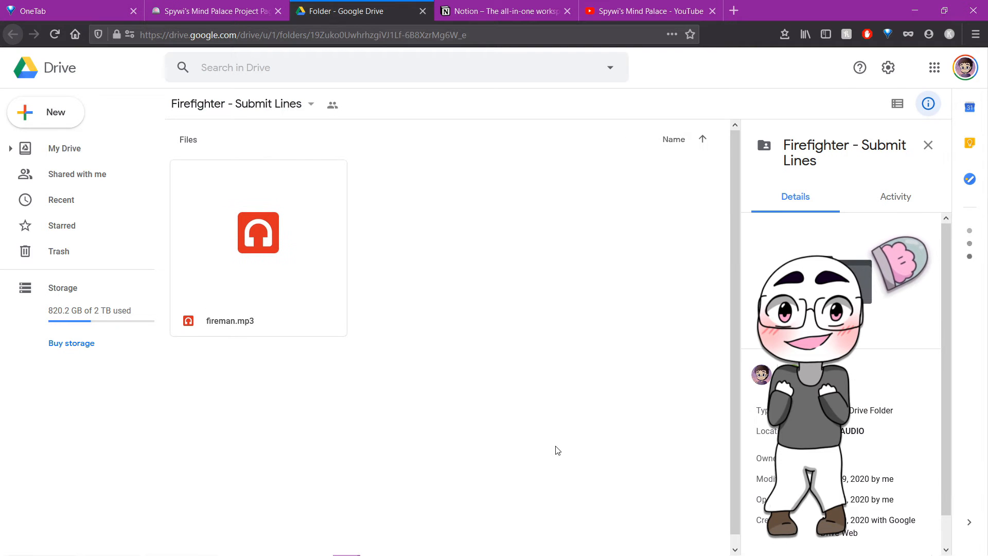
click(928, 146)
click(269, 225)
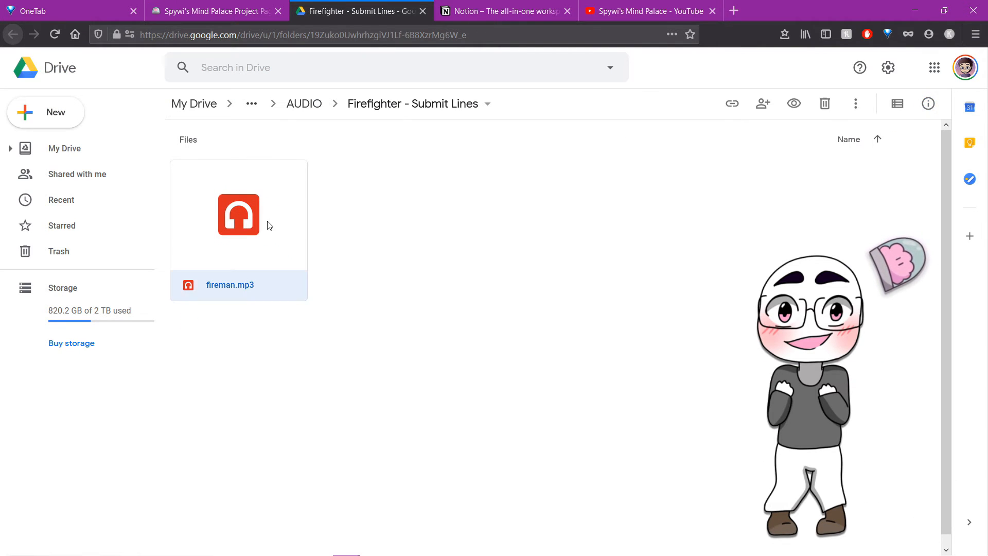
double_click(270, 226)
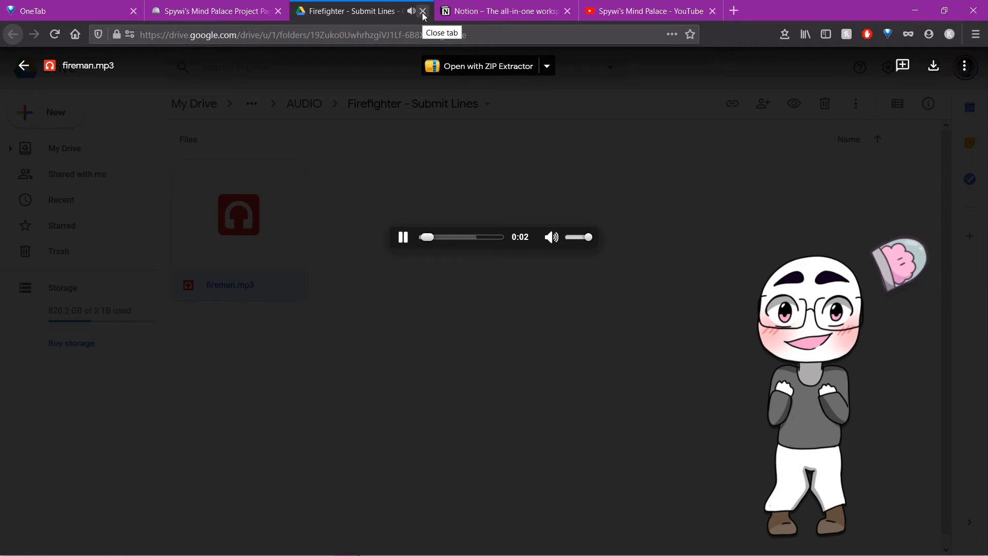
click(423, 12)
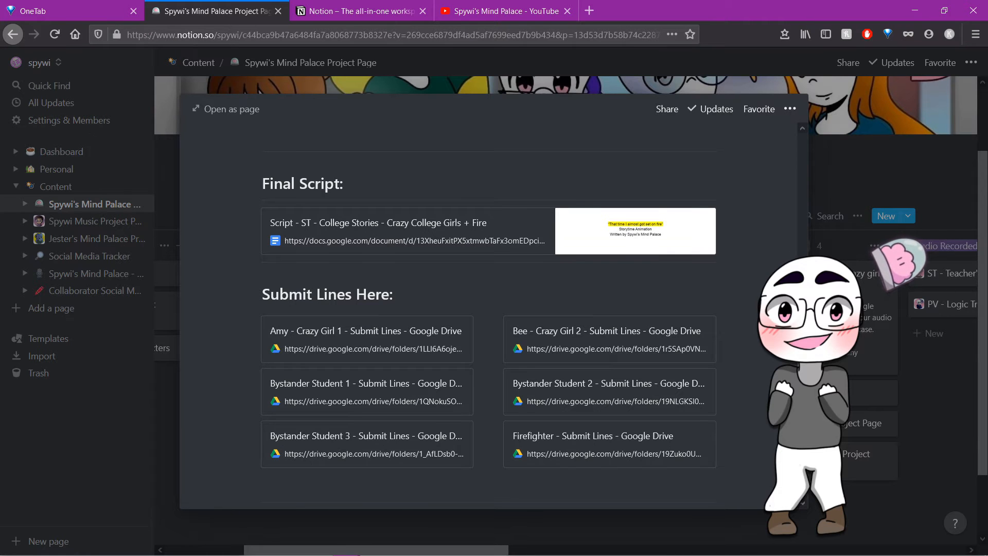
scroll(472, 199, up, 10)
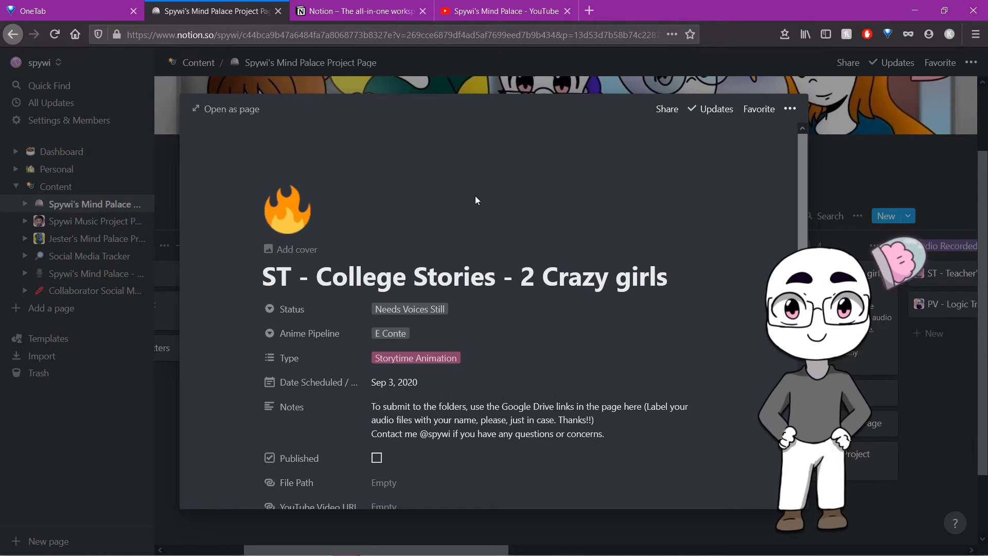
click(863, 168)
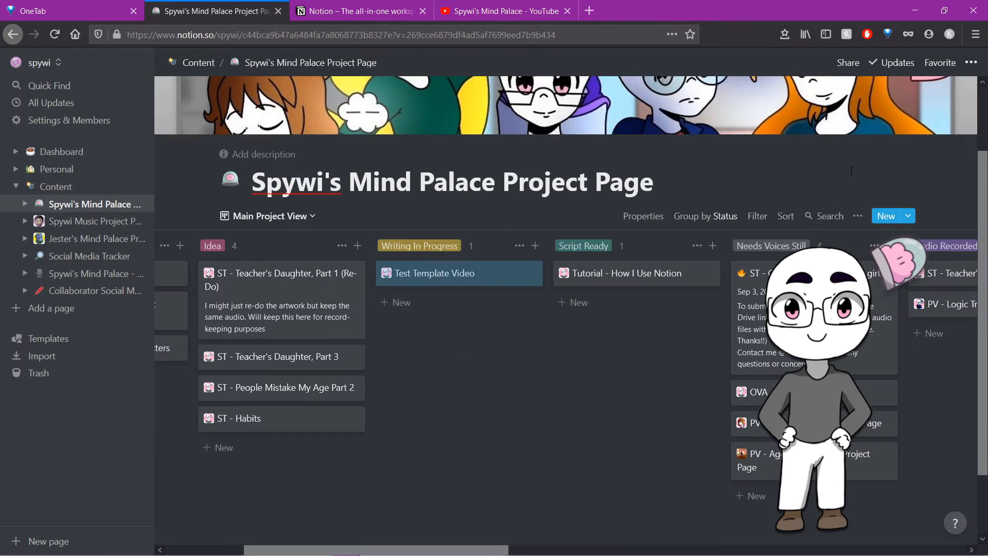
Step: Delete the Test Template Video card from Writing In Progress and undo the deletion
click(529, 273)
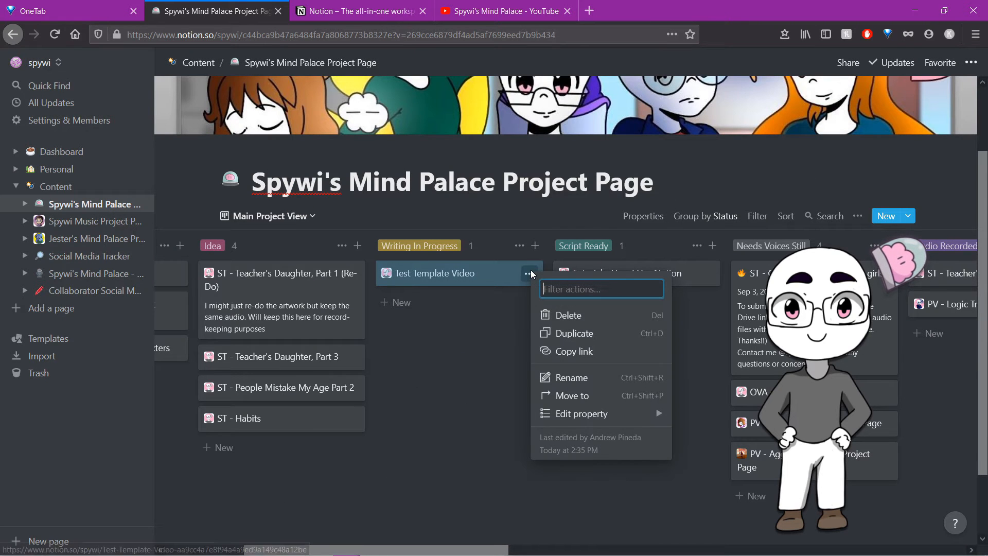
click(551, 320)
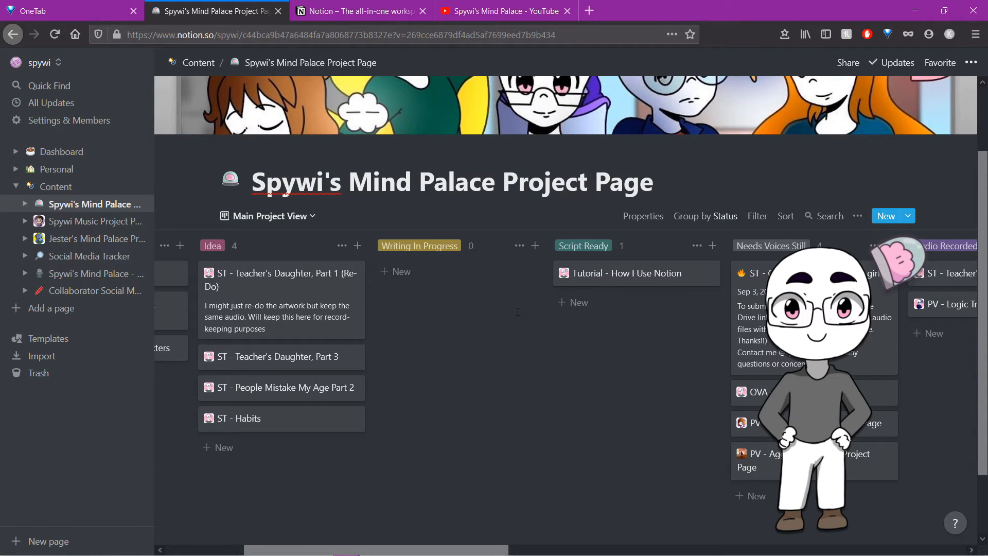
key(ctrl+z)
click(518, 308)
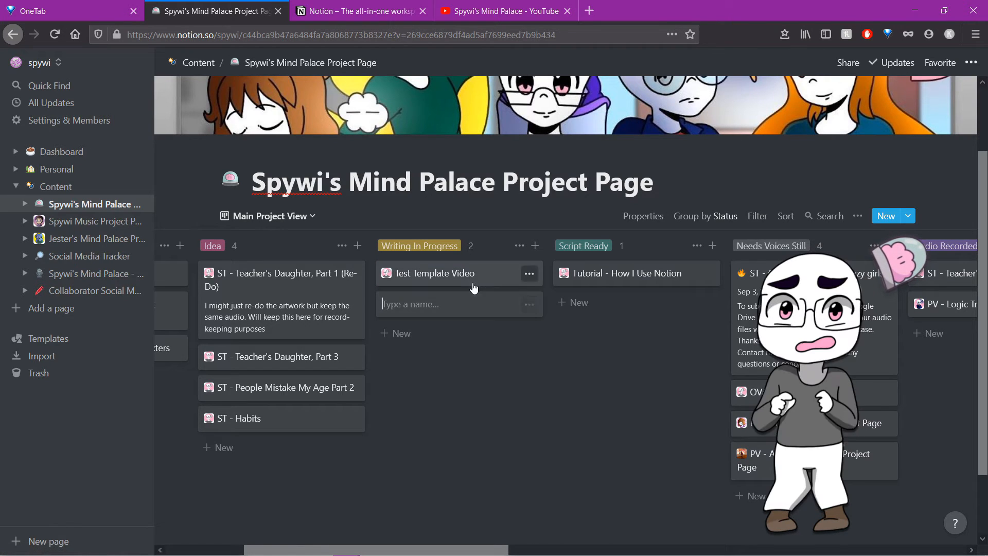
click(523, 332)
click(499, 375)
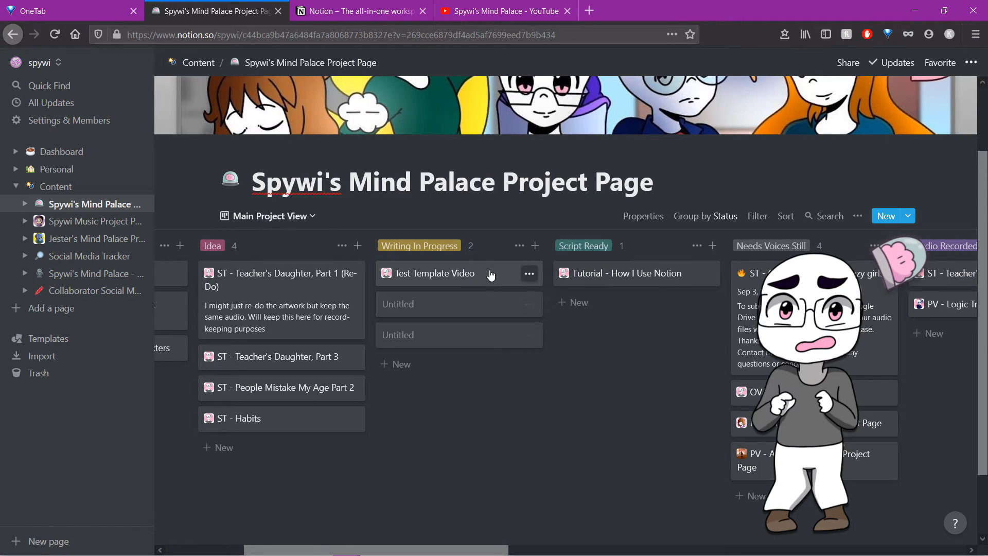
Step: Move the Test Template Video card to Published and on to the hidden No Status column, and view that column's pages
drag(489, 274, 575, 270)
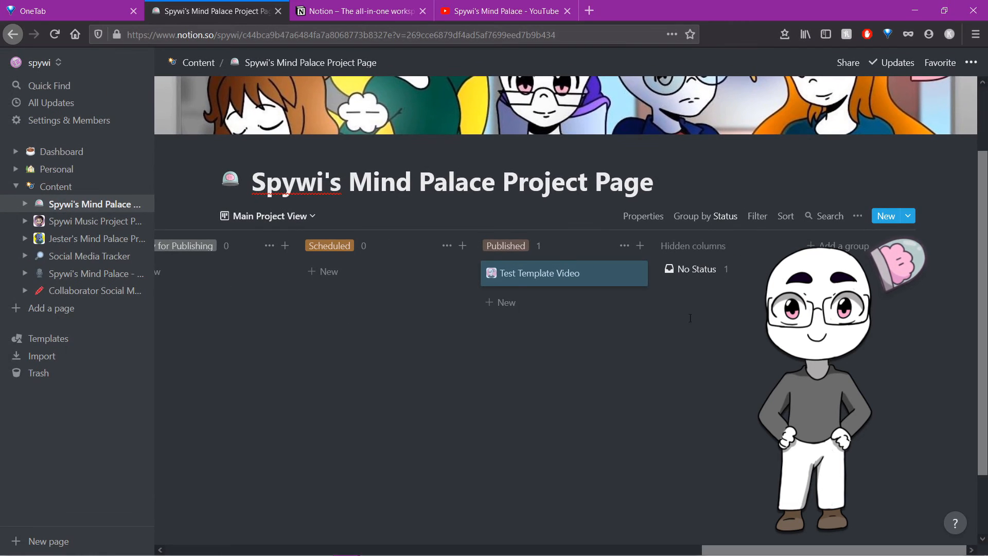
drag(561, 278, 701, 277)
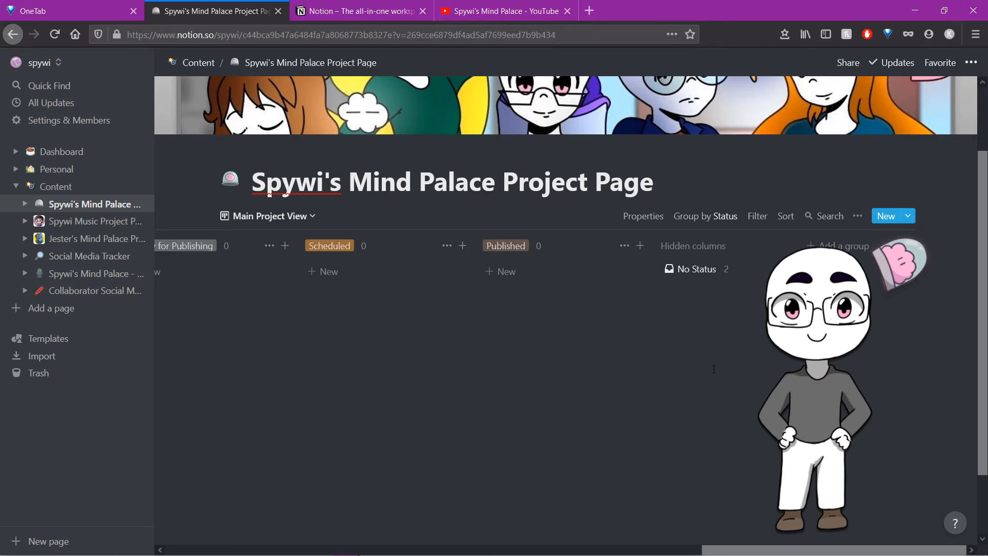
click(725, 271)
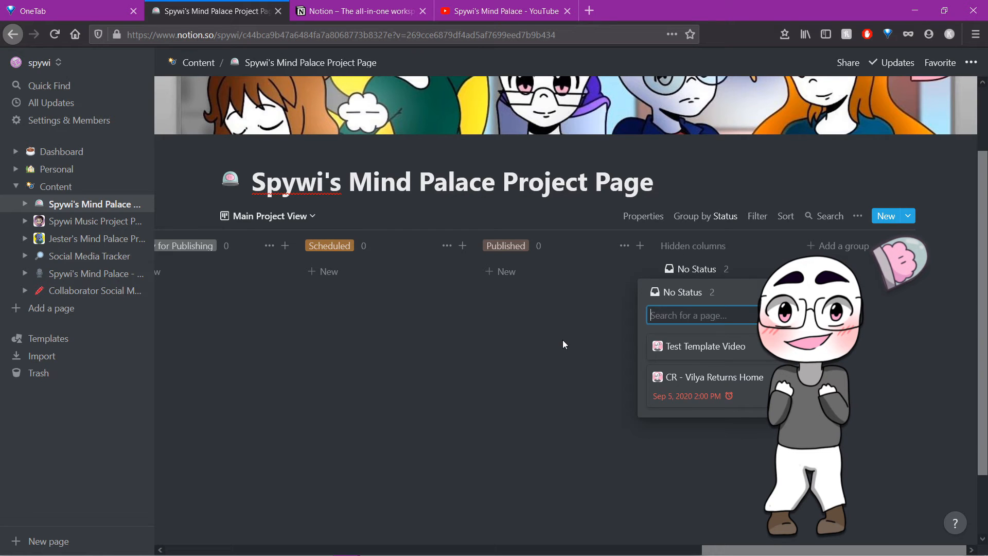
click(282, 251)
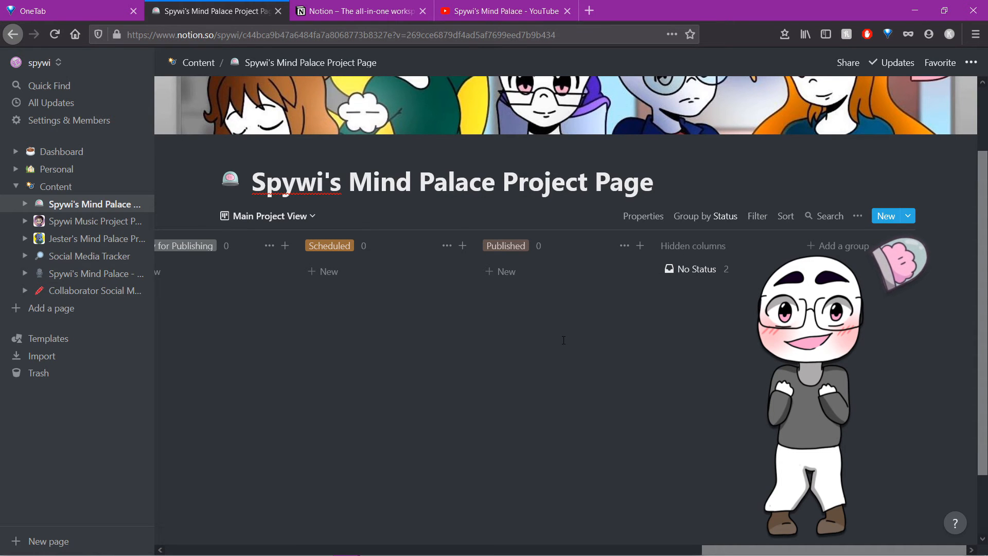
Step: Open the Spywi Music Project Page, add a Table View to it and look through the listed projects
click(83, 222)
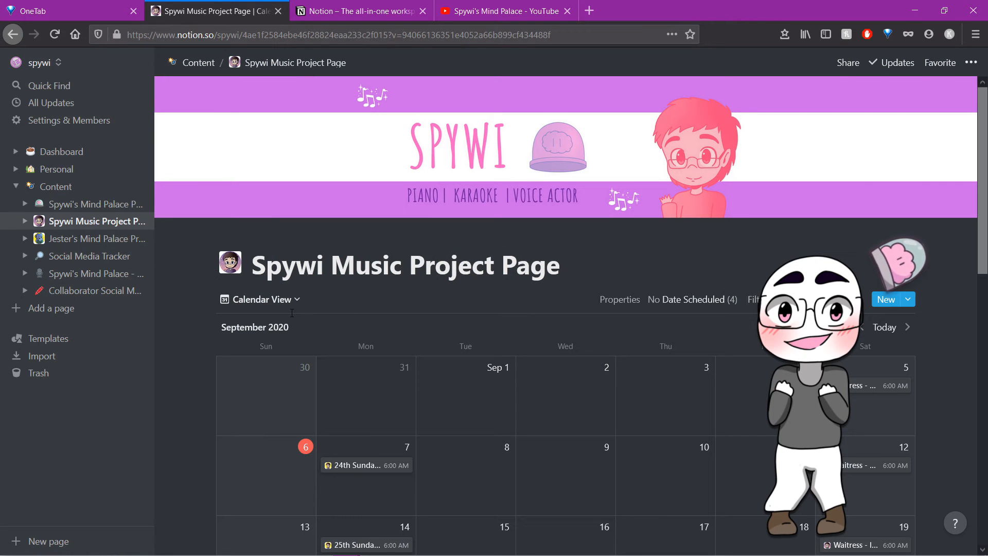
click(278, 301)
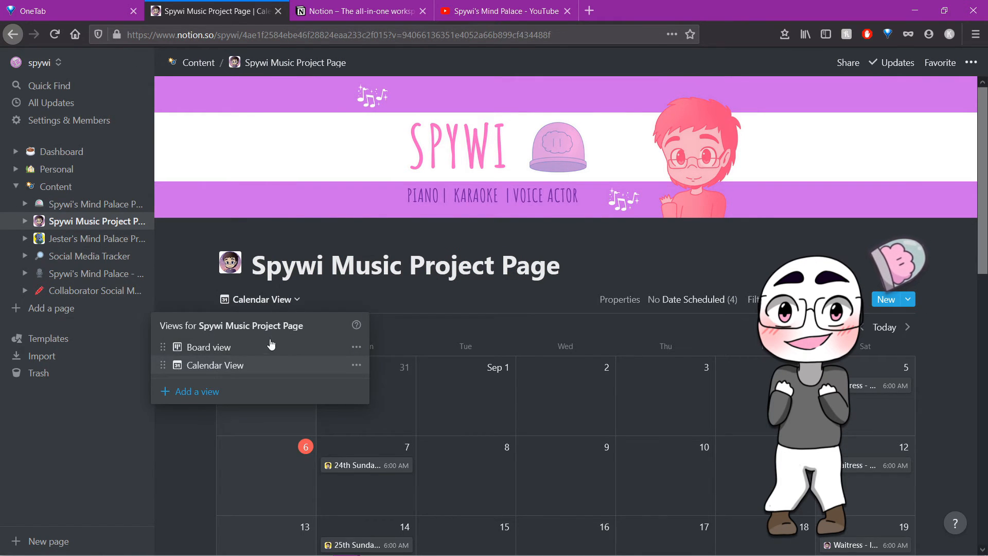
scroll(497, 331, right, 4)
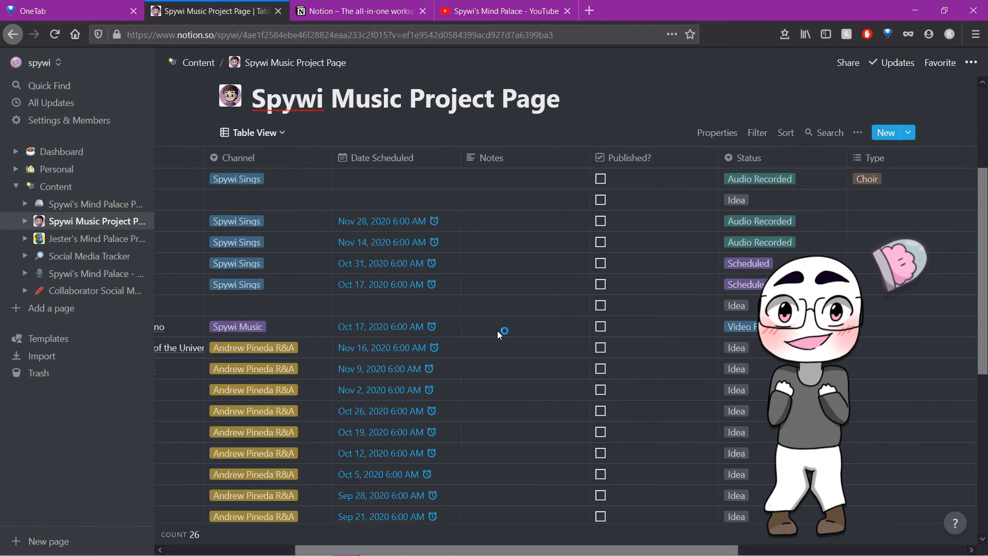
scroll(498, 330, left, 4)
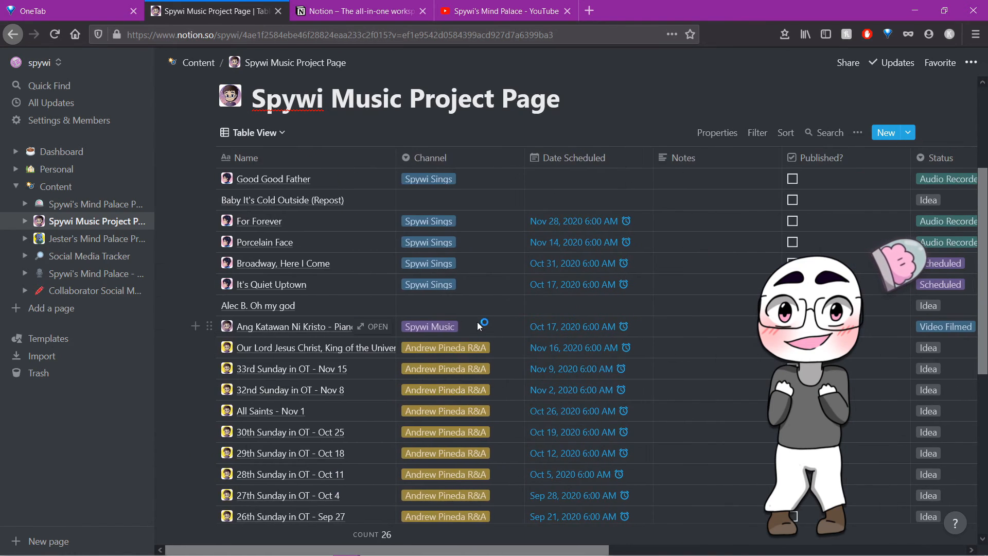
scroll(474, 319, down, 6)
scroll(468, 316, up, 5)
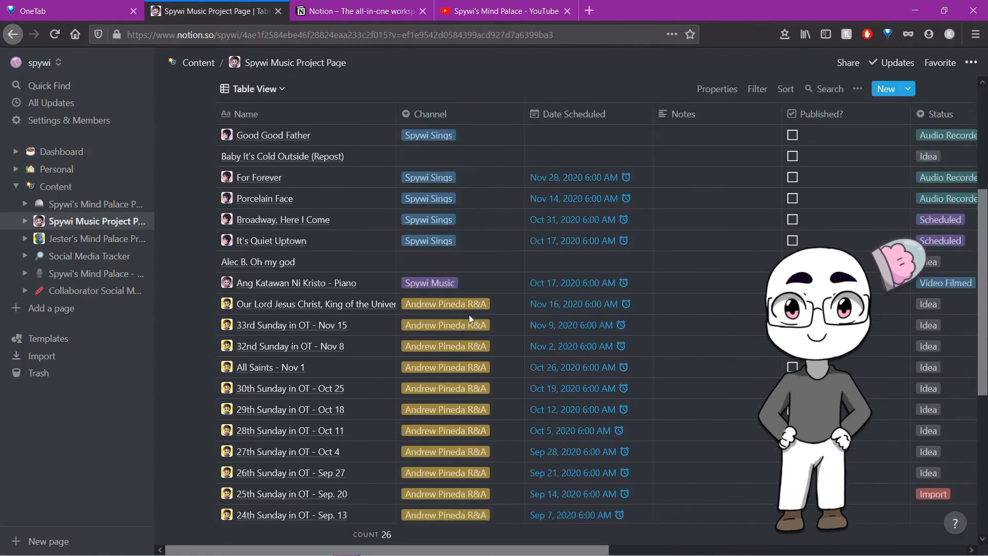
Step: Switch the Spywi Music Project Page from the table to its Board view
scroll(468, 314, up, 5)
click(261, 299)
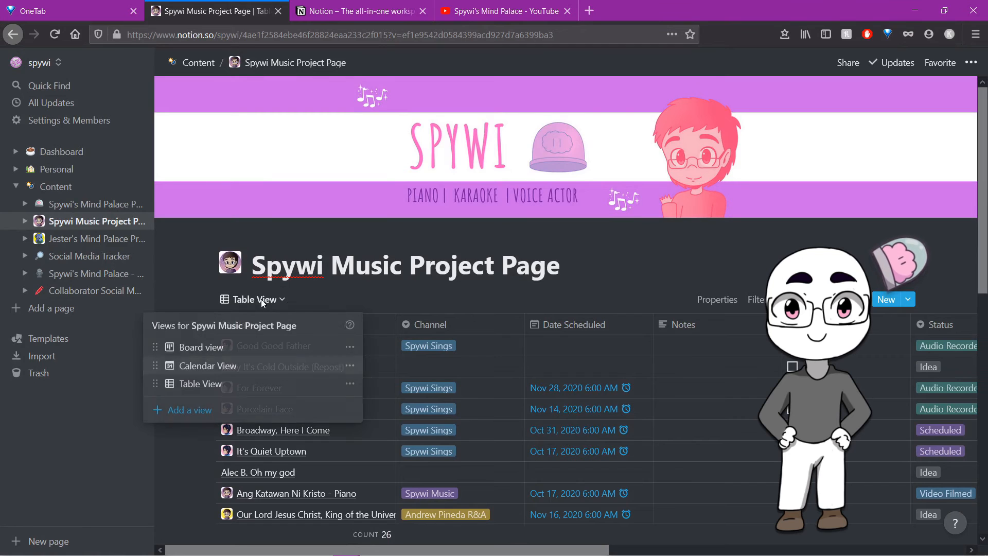
click(252, 350)
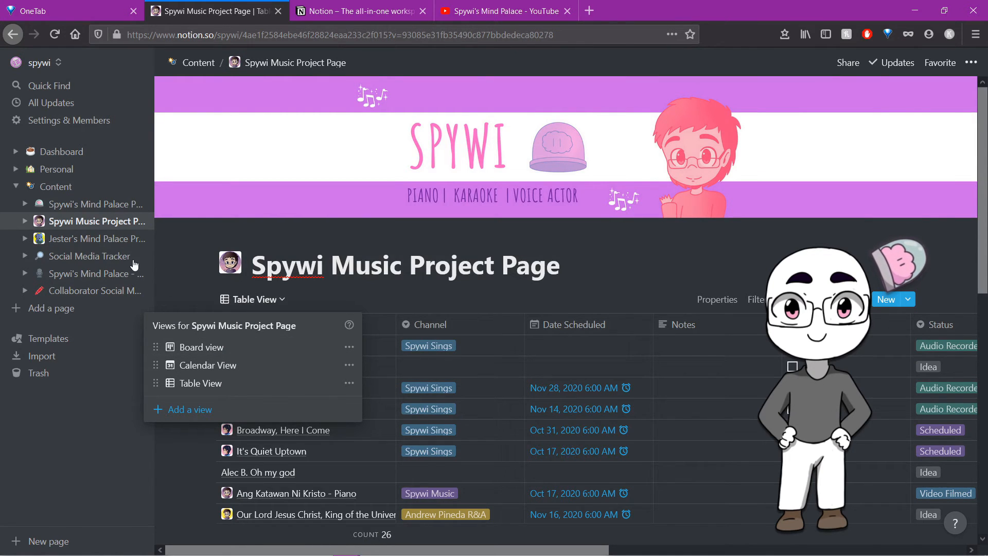
Step: Open the ! How to Use This Page card on the Spywi's Mind Palace board and examine its instructions for collaborators
click(91, 205)
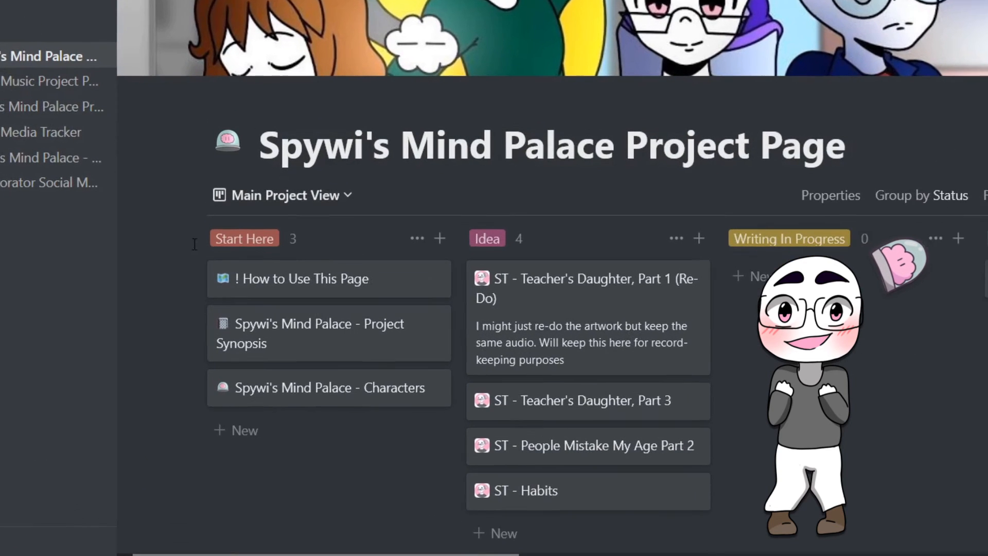
click(311, 281)
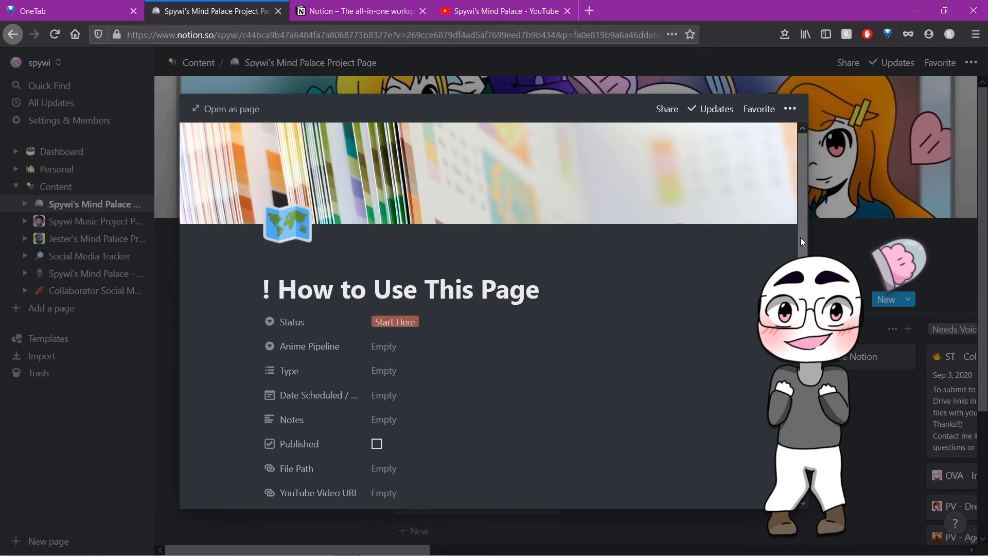
scroll(801, 241, down, 5)
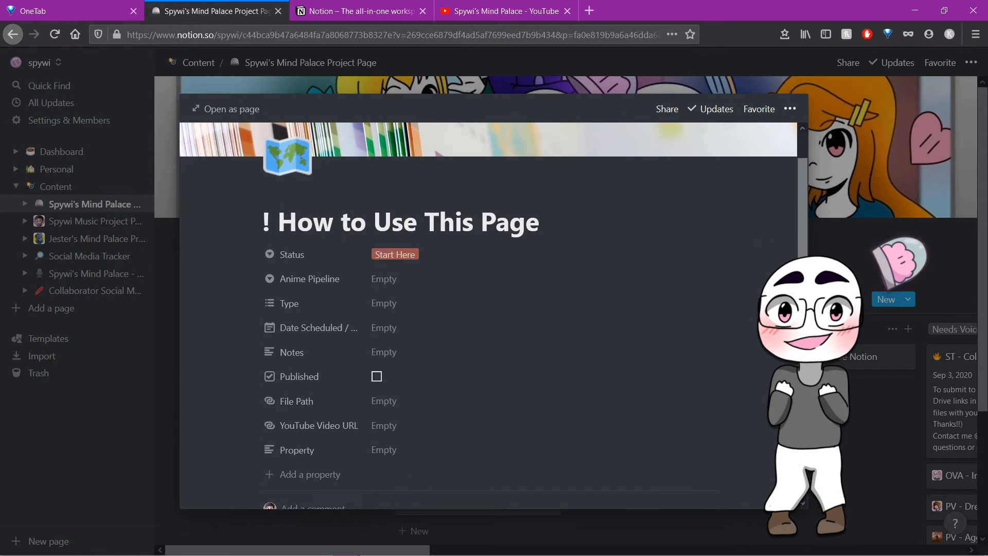
scroll(493, 315, down, 5)
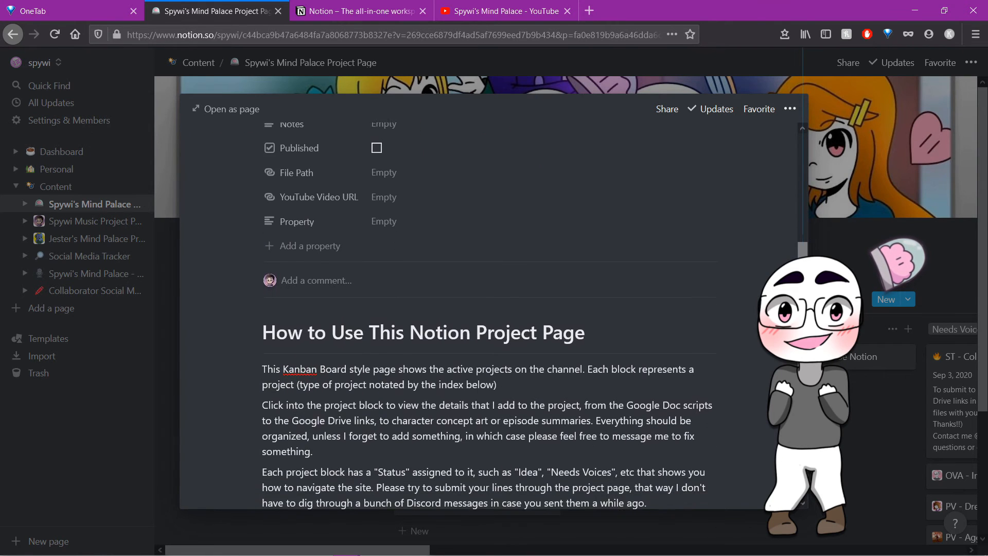
scroll(493, 315, down, 5)
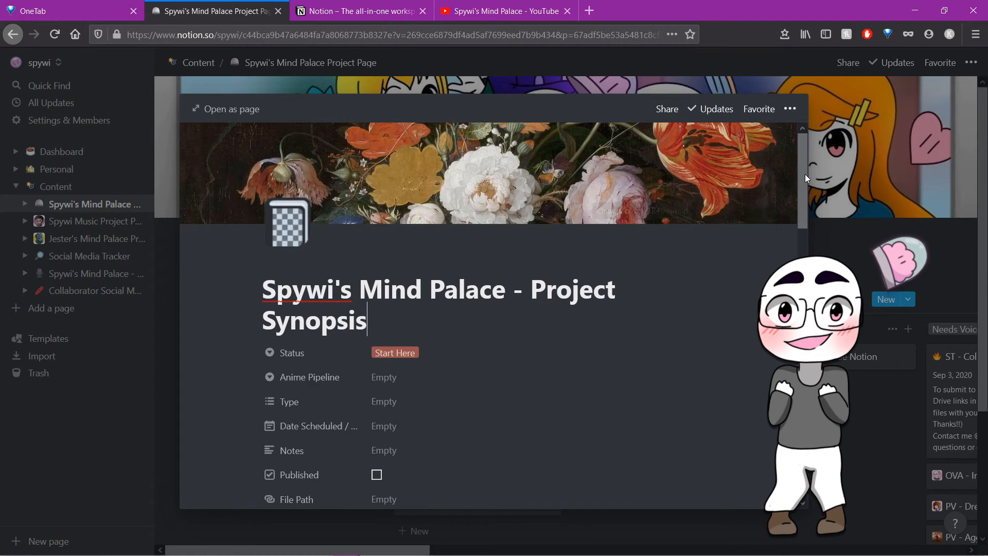
Step: Look through the Spywi's Mind Palace - Project Synopsis page and open the Spywi's Mind Palace - Characters page
mouse_move(805, 174)
mouse_down()
mouse_move(805, 305)
mouse_move(806, 166)
mouse_up()
scroll(493, 315, down, 3)
scroll(493, 316, up, 2)
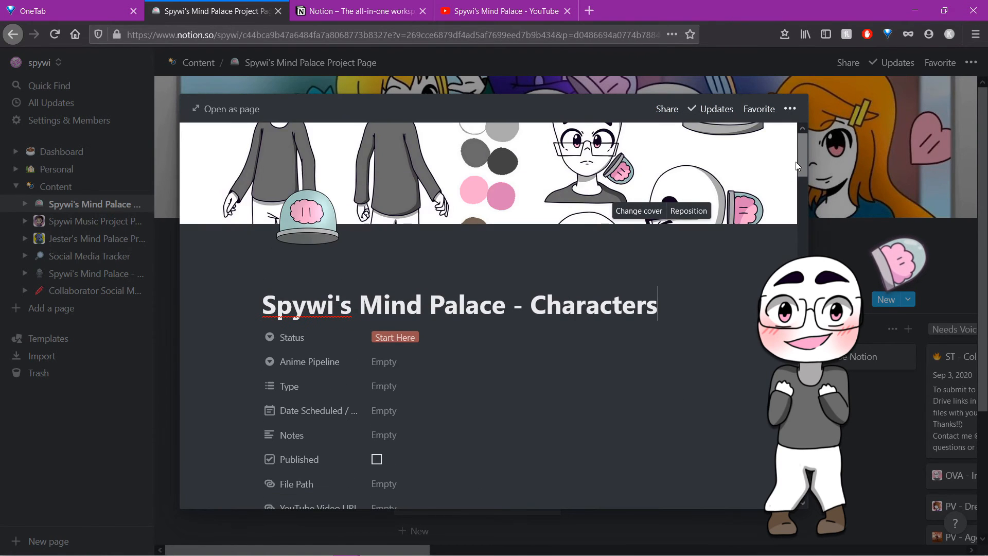
Step: Look through the Character List gallery on the Characters page and open the MC / Spywi reference sheet
drag(803, 156, 783, 205)
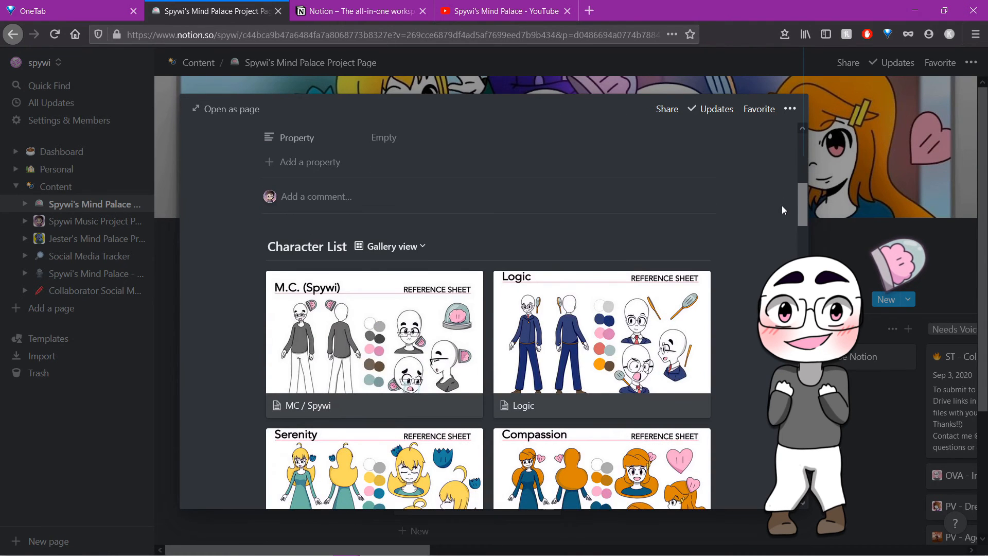
click(381, 338)
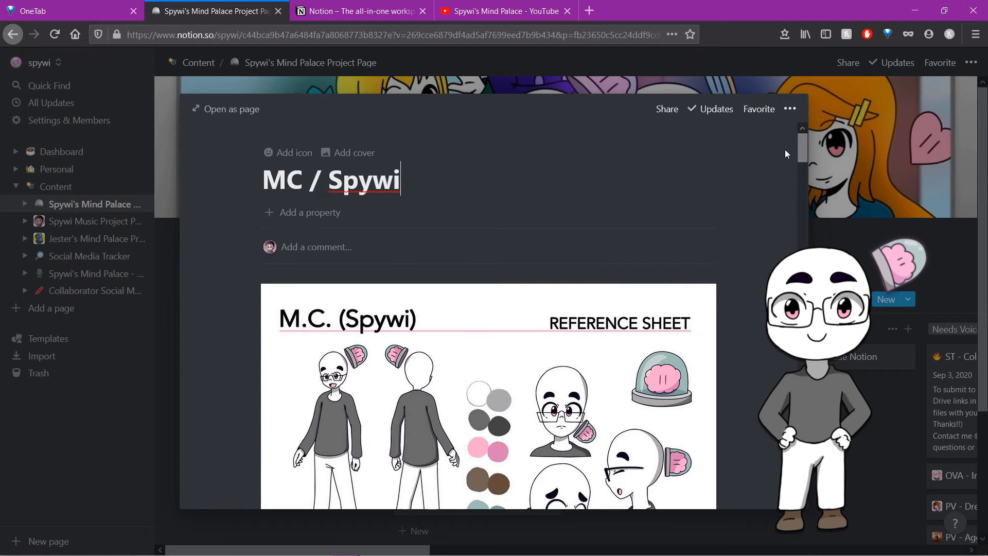
drag(803, 144, 803, 171)
click(225, 109)
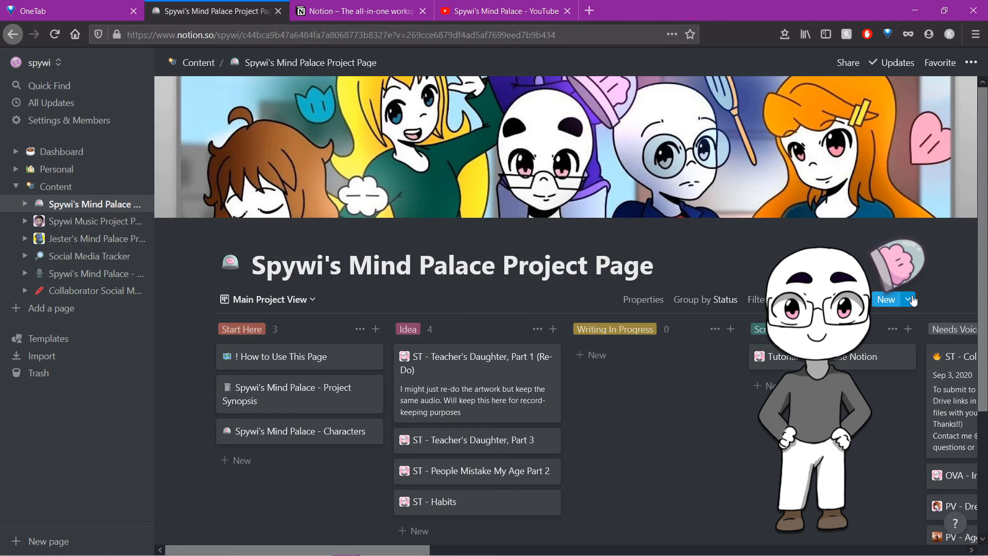
Step: Create a new card on the Spywi's Mind Palace board titled "Storytime - That Time That I Cried During The Little Mermaid"
click(888, 299)
text(Storytime - That Time That I Cr)
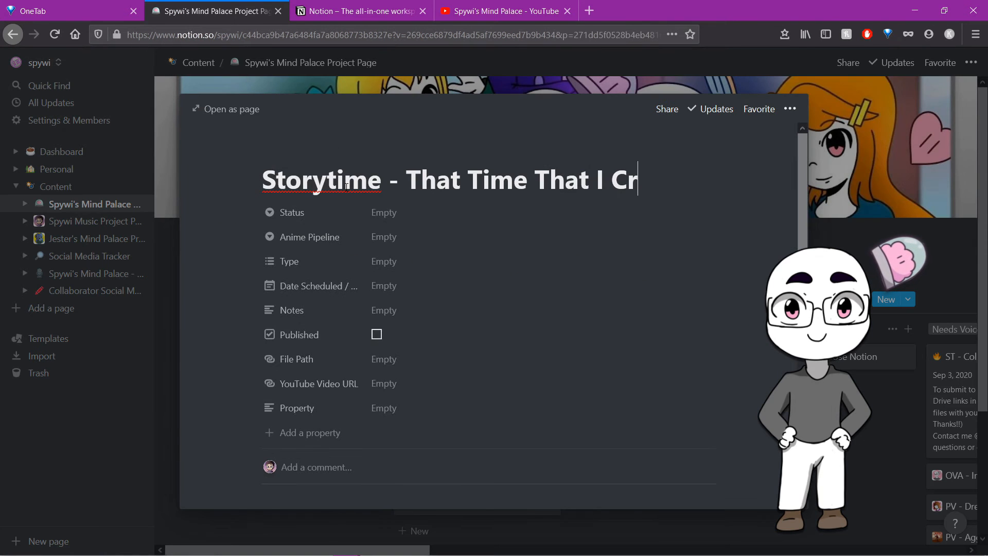
text(ied During The Little Mermaid)
Step: Set the new card's Anime Pipeline to Script, Type to Storytime Animation, date to Sep 29, 2020 and Notes to "This won't be a video"
click(384, 242)
click(429, 304)
click(384, 268)
click(384, 292)
click(430, 334)
text(This won't be a video)
Step: Apply the [Spywi's Mind Palace Template] to the card and embed the Logic Anime PV - Script document under Final Script
scroll(559, 334, down, 3)
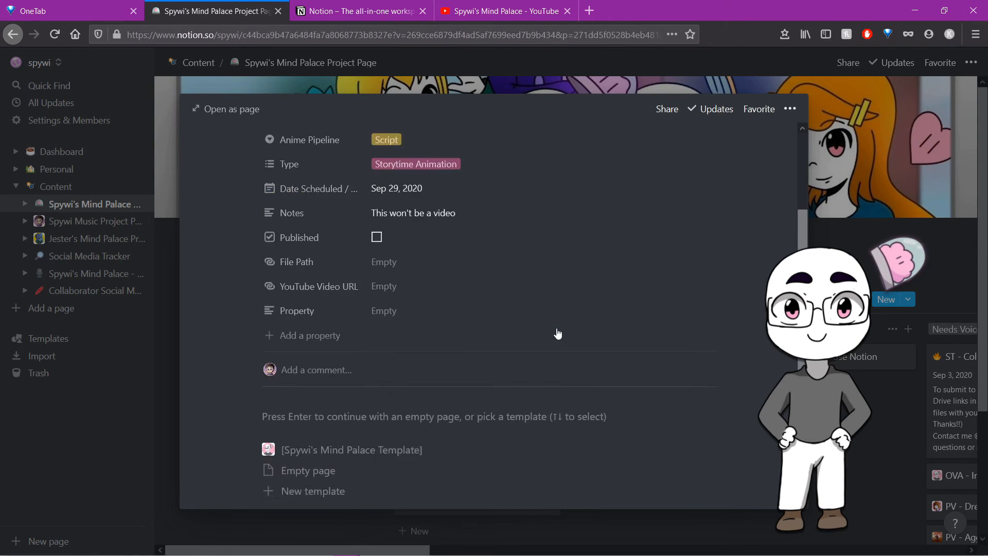
click(351, 450)
scroll(351, 450, down, 4)
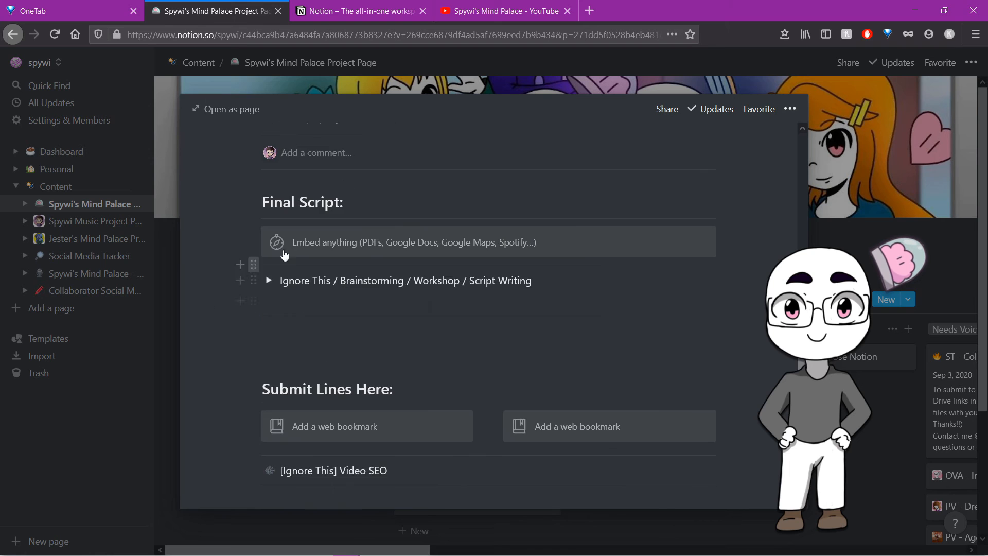
click(283, 253)
Step: Write "A fake story about crying during the little" as the bullet under What is the Premise of the Video?
text(A fa)
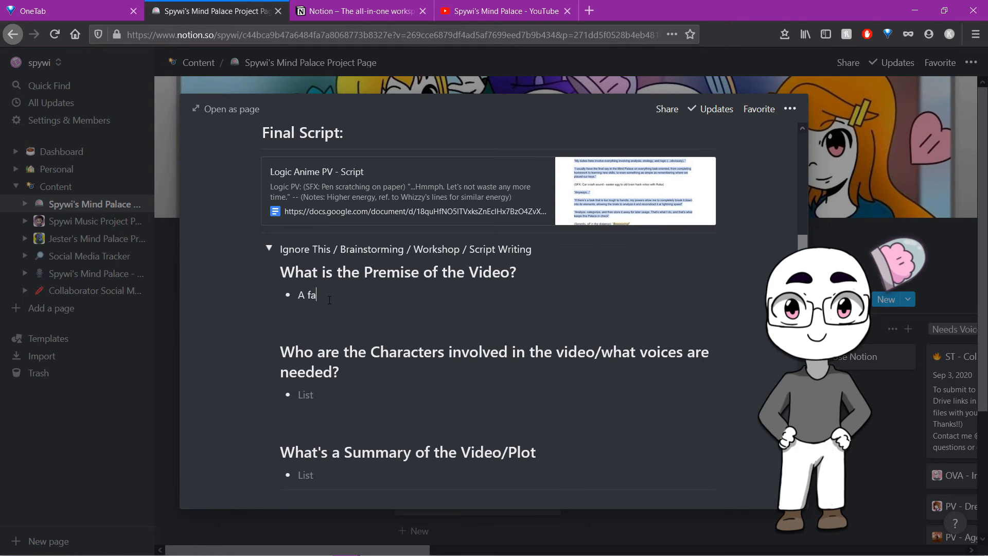
text(ke story about )
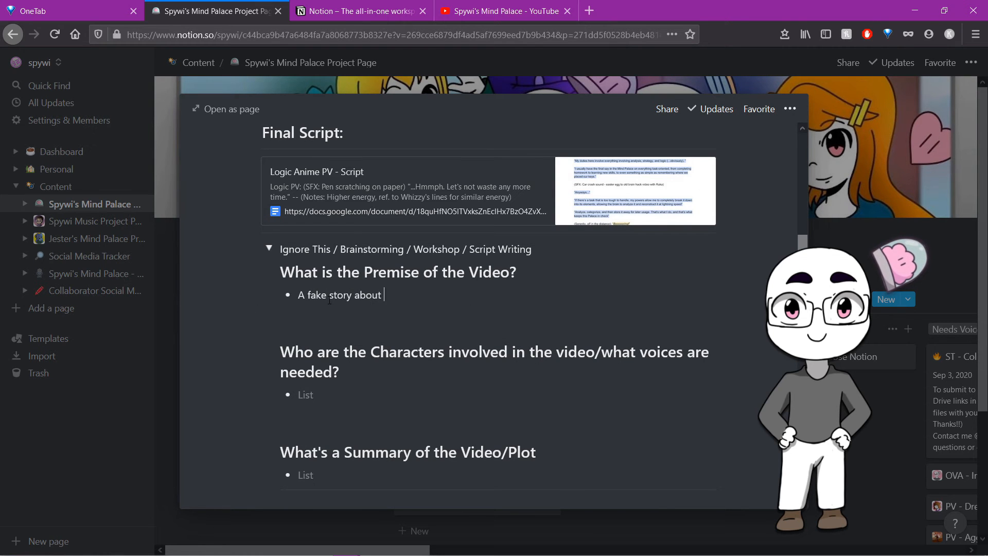
text(crying during the l)
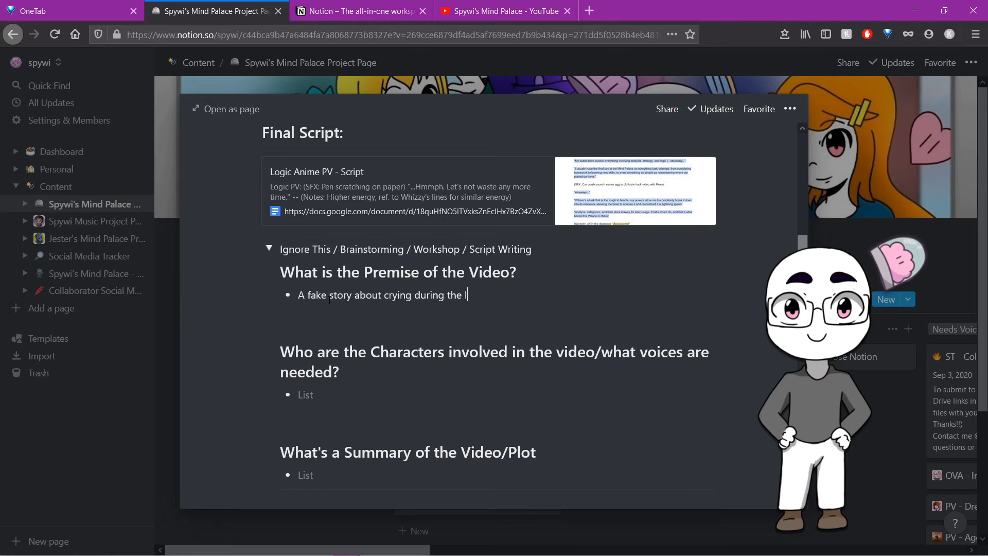
text(ittle)
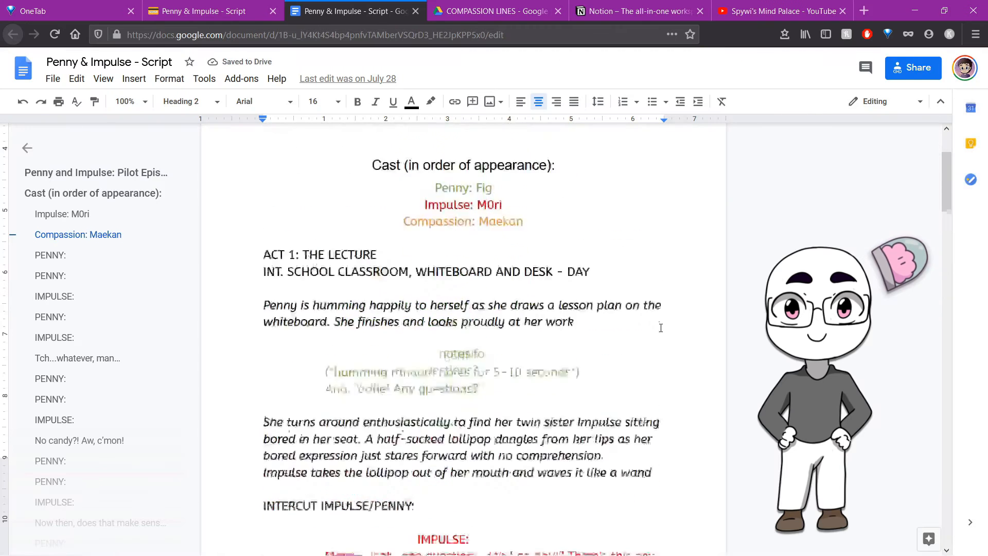
Step: Switch to the Penny & Impulse - Script page and review its Submit Lines Here folders, Impulse Voice Concept notes and character art
click(233, 11)
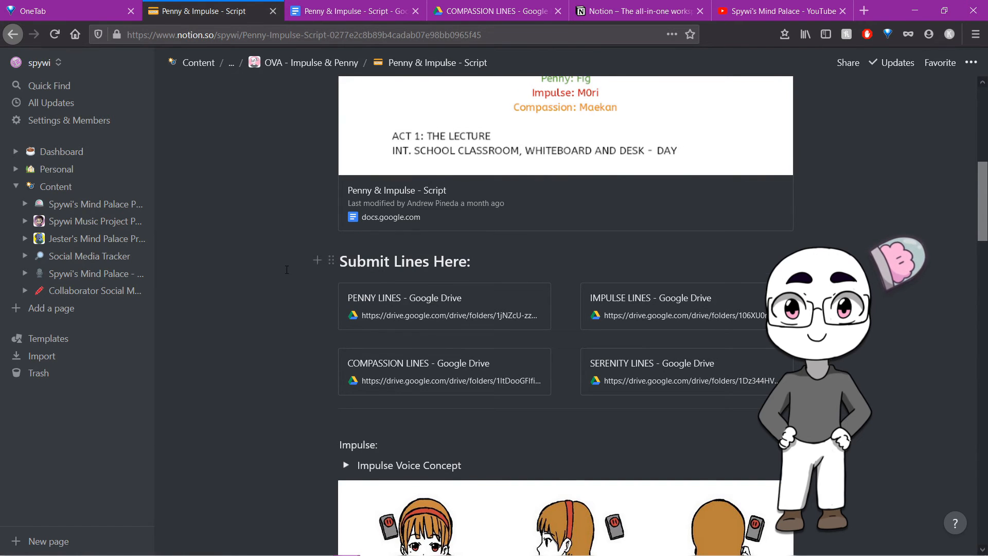
scroll(327, 247, down, 5)
click(346, 215)
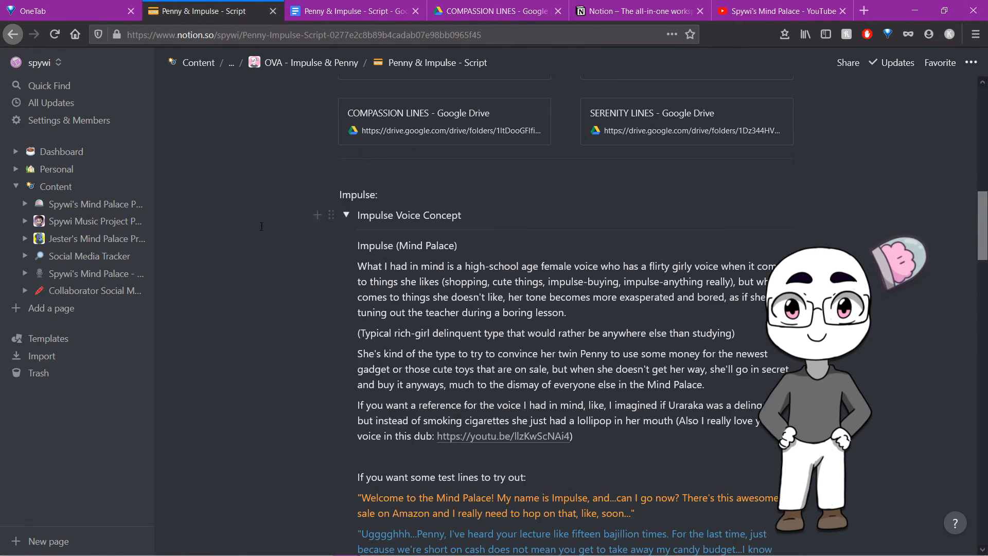
scroll(262, 227, down, 6)
scroll(261, 227, down, 3)
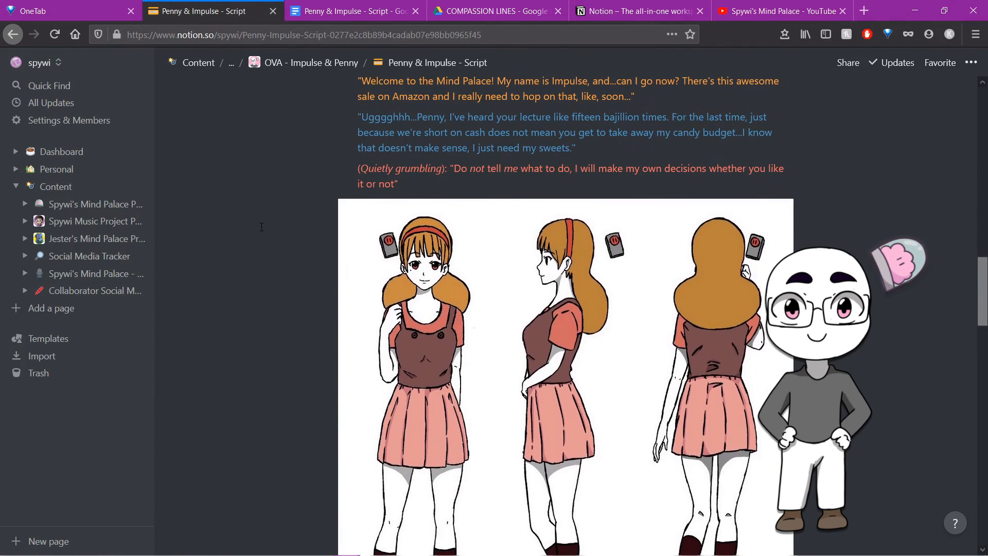
scroll(263, 226, down, 10)
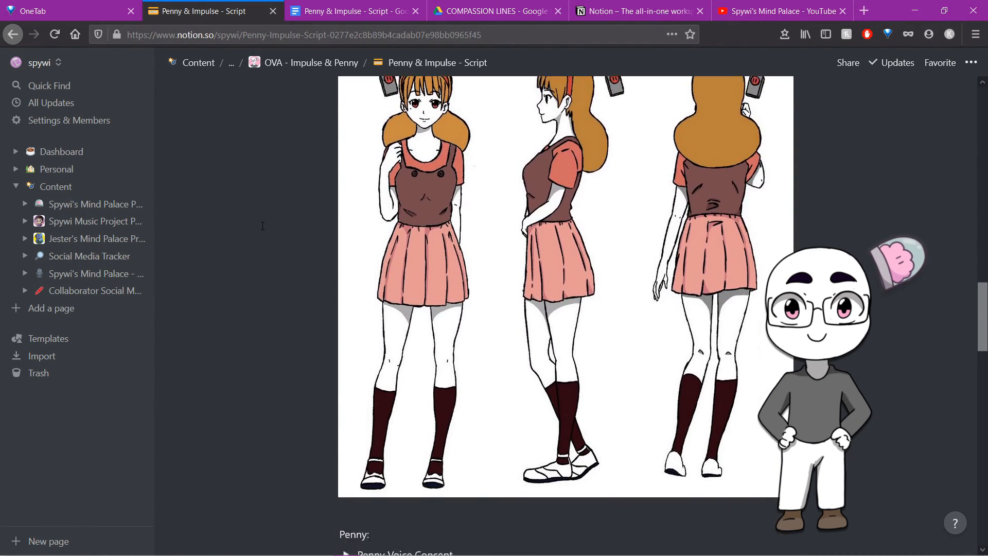
Step: Examine the Storyboard sheets further down the Penny & Impulse - Script page
scroll(263, 226, down, 10)
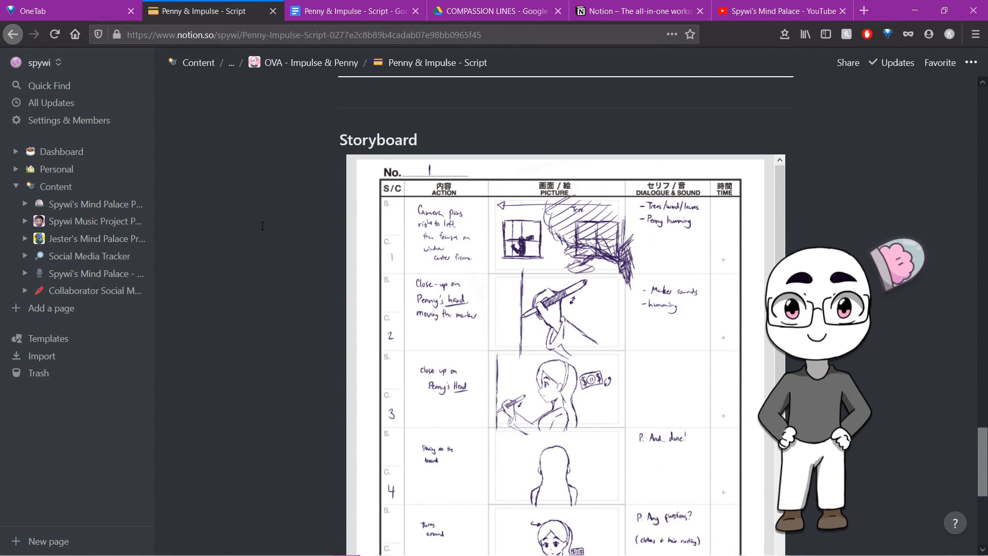
scroll(262, 226, down, 12)
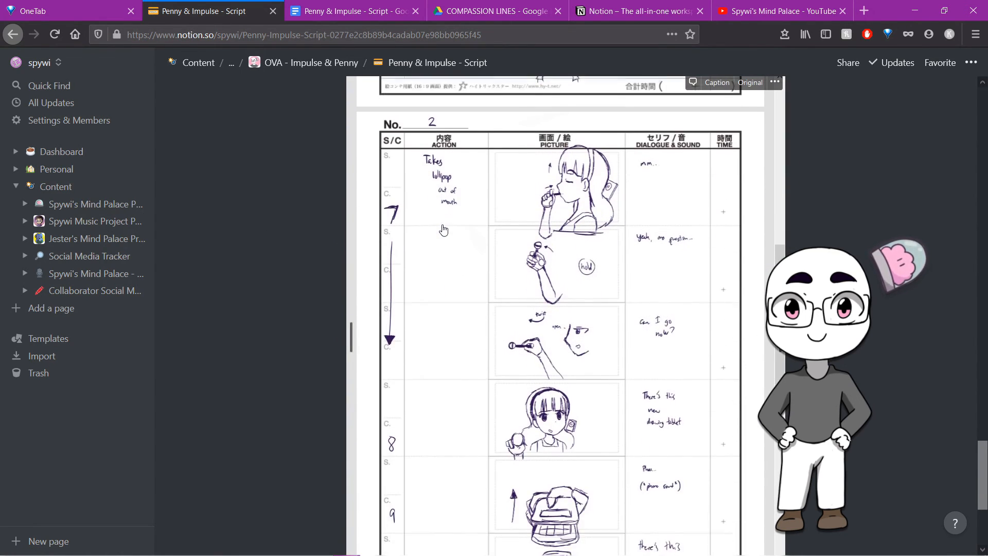
scroll(444, 229, down, 10)
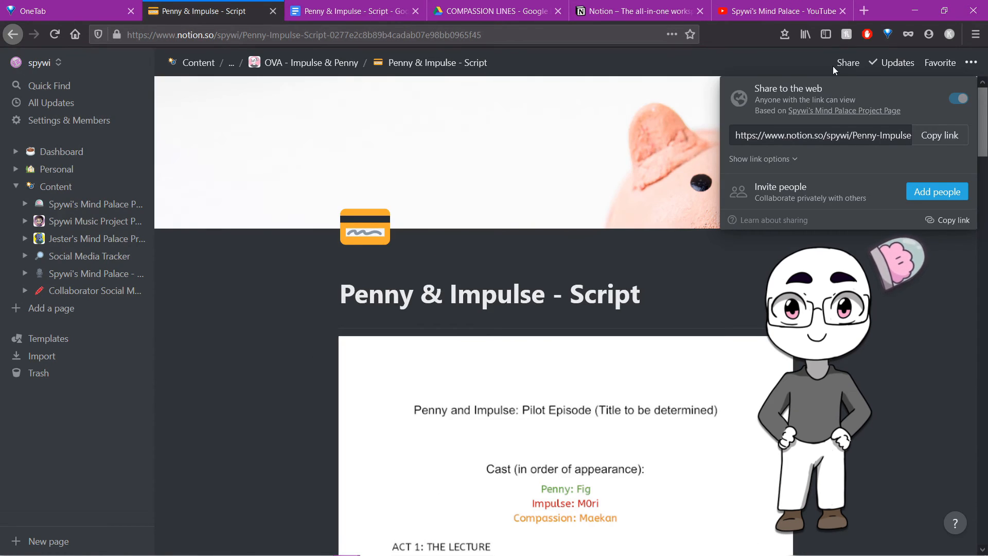
Step: Copy the public web link of the Penny & Impulse - Script page from its sharing options
click(954, 135)
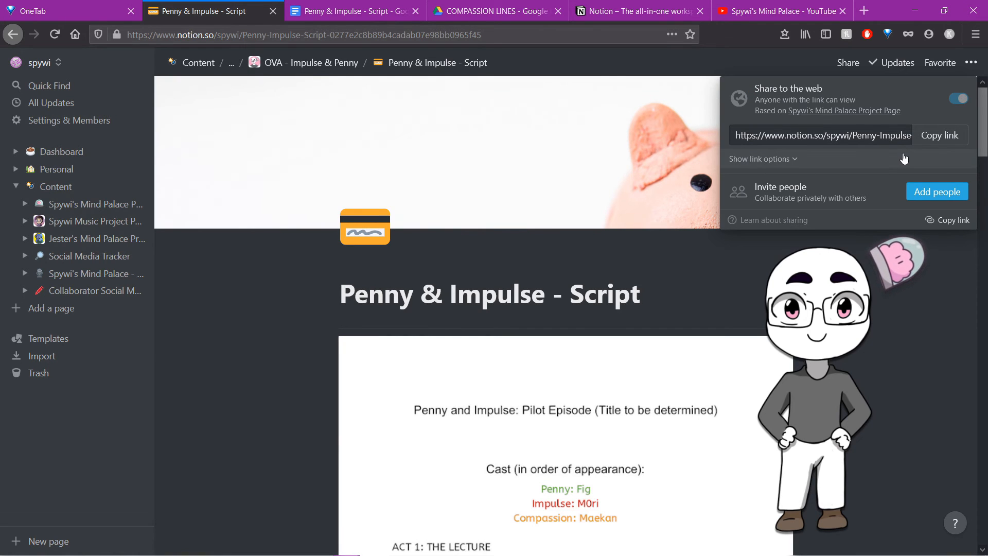
click(891, 294)
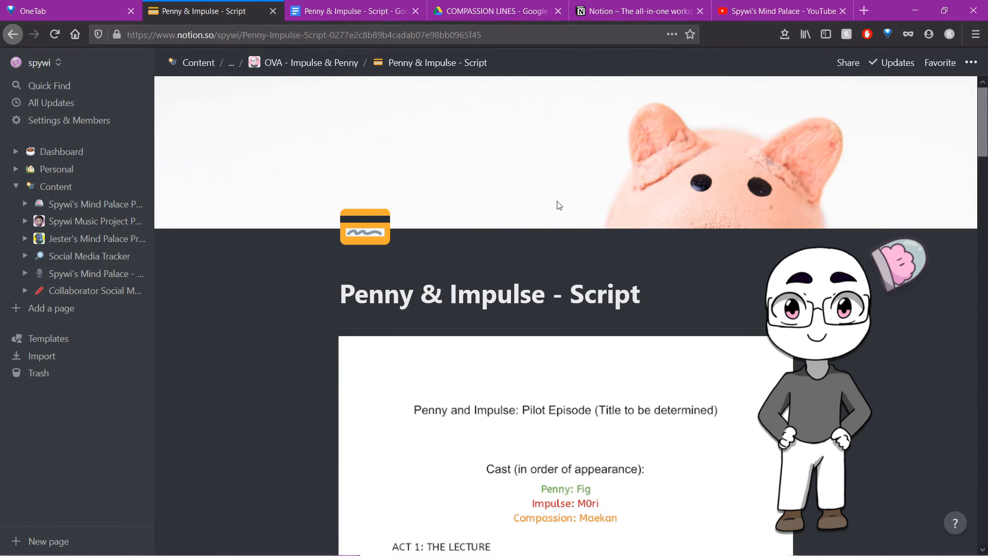
Step: Return to the Spywi's Mind Palace Project Page and move the Little Mermaid Storytime card from Writing In Progress to Audio Recorded/Filmed
click(89, 206)
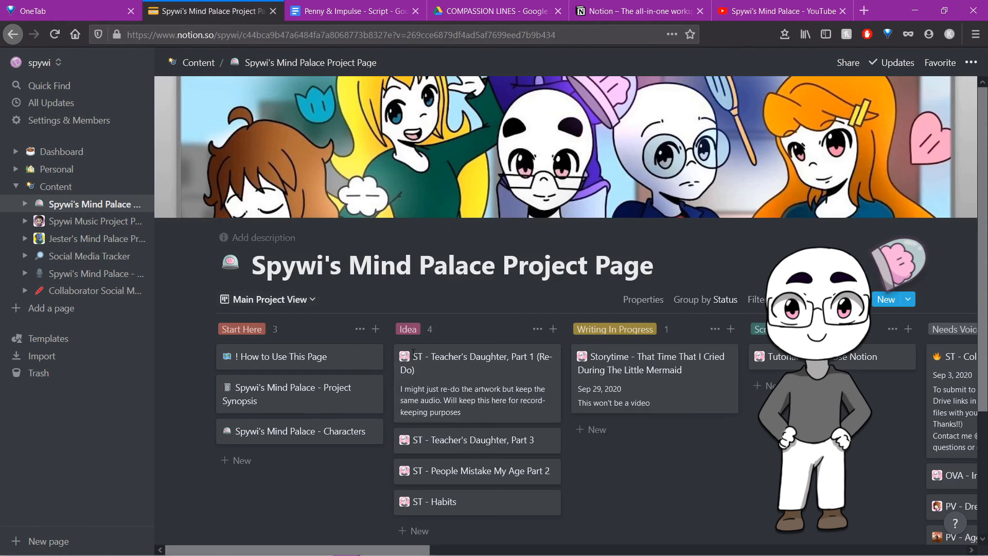
scroll(690, 461, down, 3)
scroll(690, 460, right, 6)
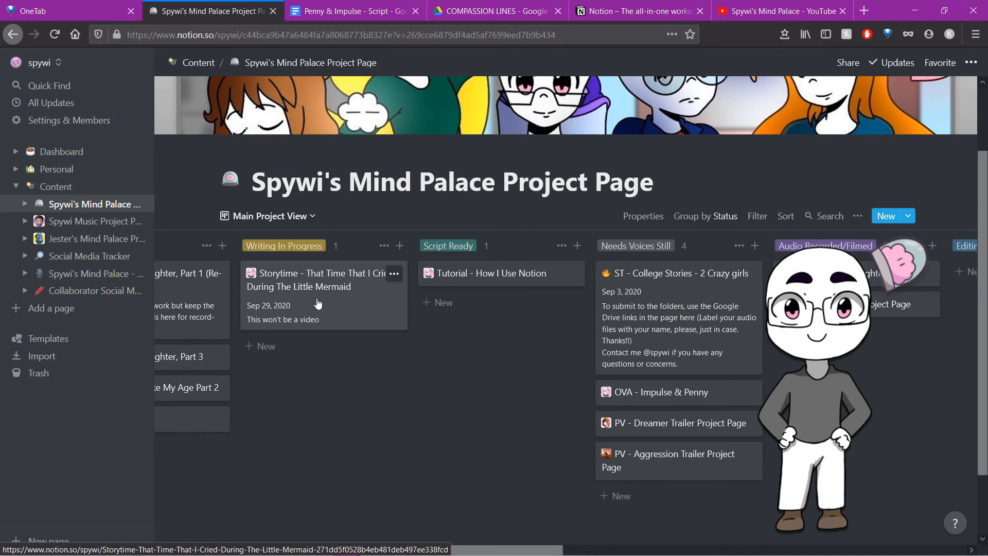
drag(319, 302, 813, 325)
Step: Move the ST - College Stories - 2 Crazy girls card from Needs Voices Still to Ready for Publishing, and from there to Published
scroll(515, 330, right, 4)
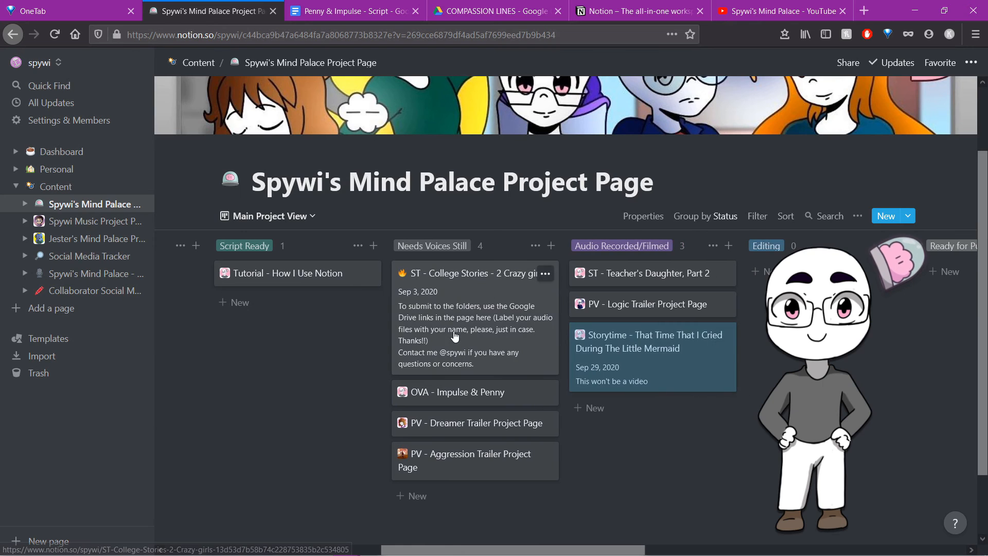
drag(455, 336, 937, 291)
scroll(703, 397, right, 2)
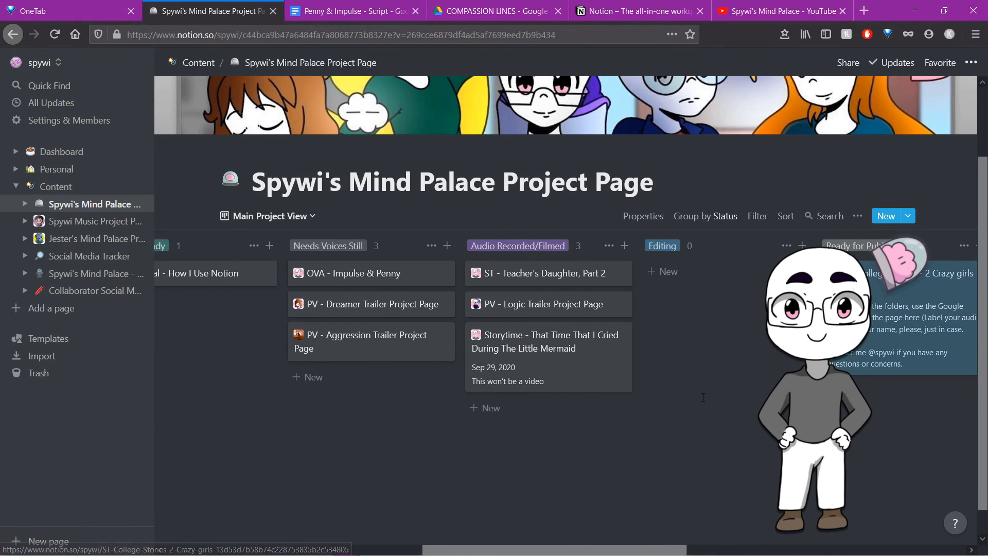
scroll(703, 397, right, 5)
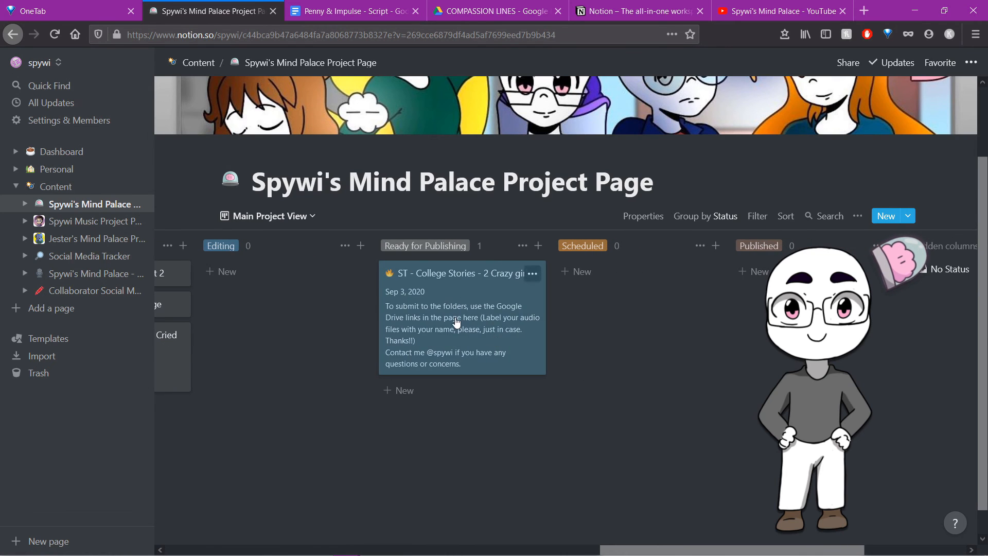
drag(457, 322, 808, 320)
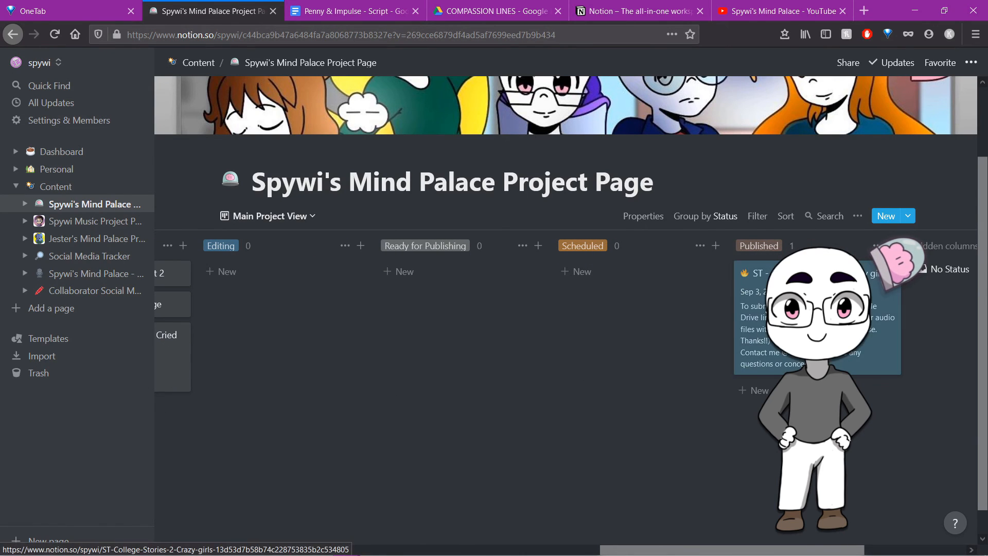
Step: Move the Little Mermaid Storytime card from Audio Recorded/Filmed to Scheduled, and from there into the hidden No Status column
scroll(244, 359, left, 2)
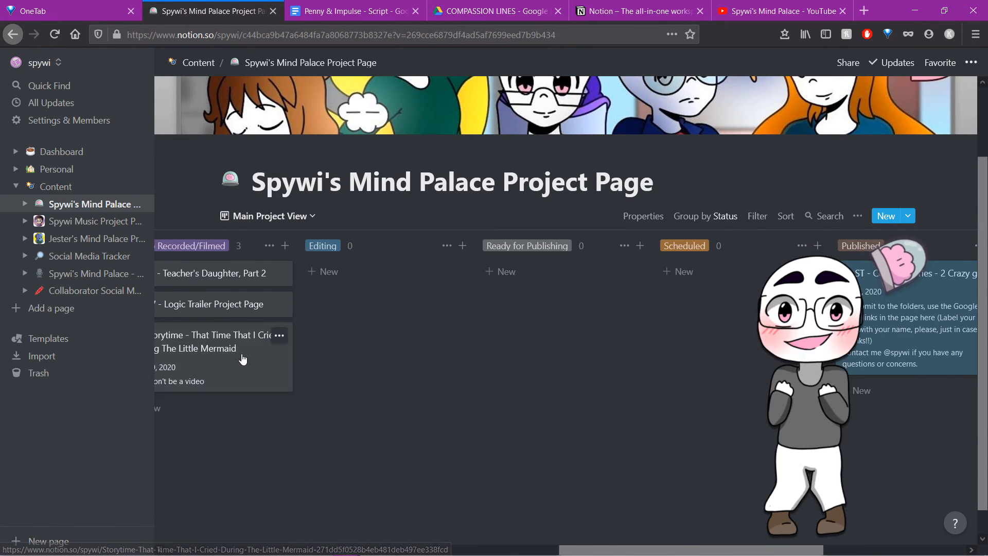
drag(243, 359, 690, 327)
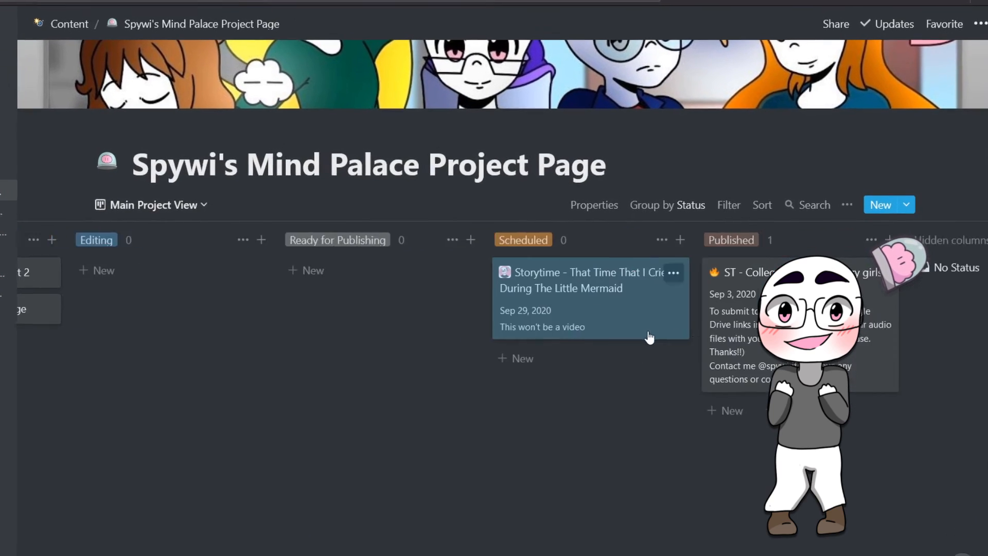
drag(567, 294, 931, 284)
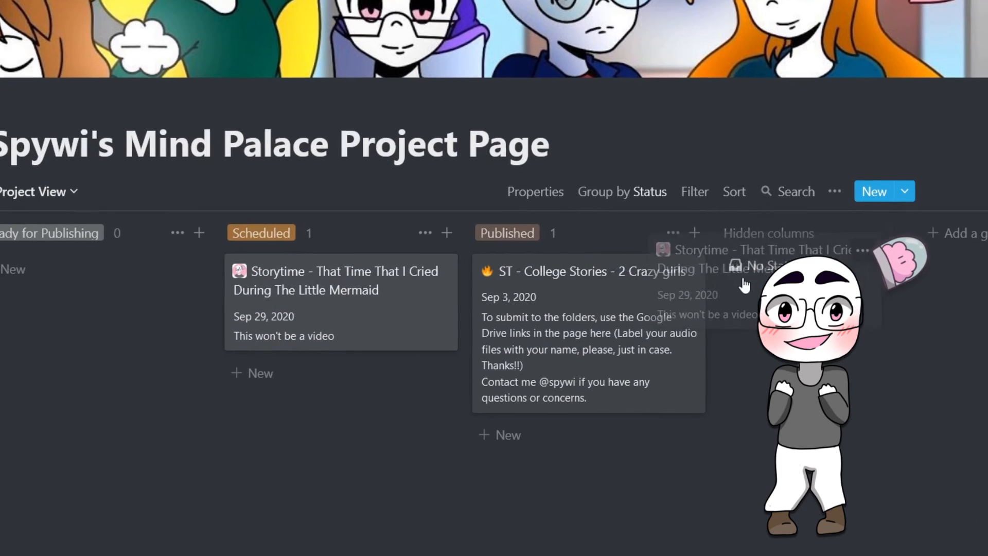
drag(745, 284, 750, 268)
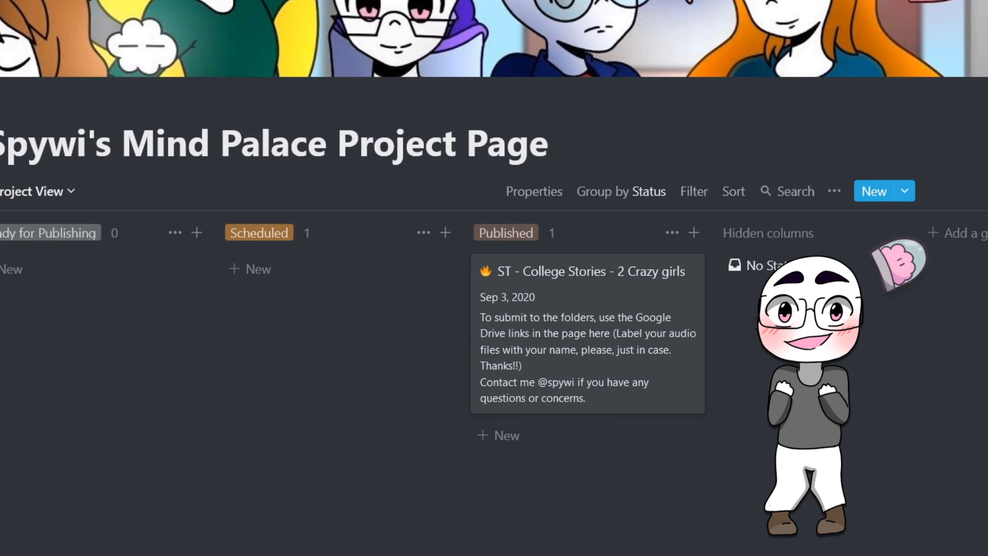